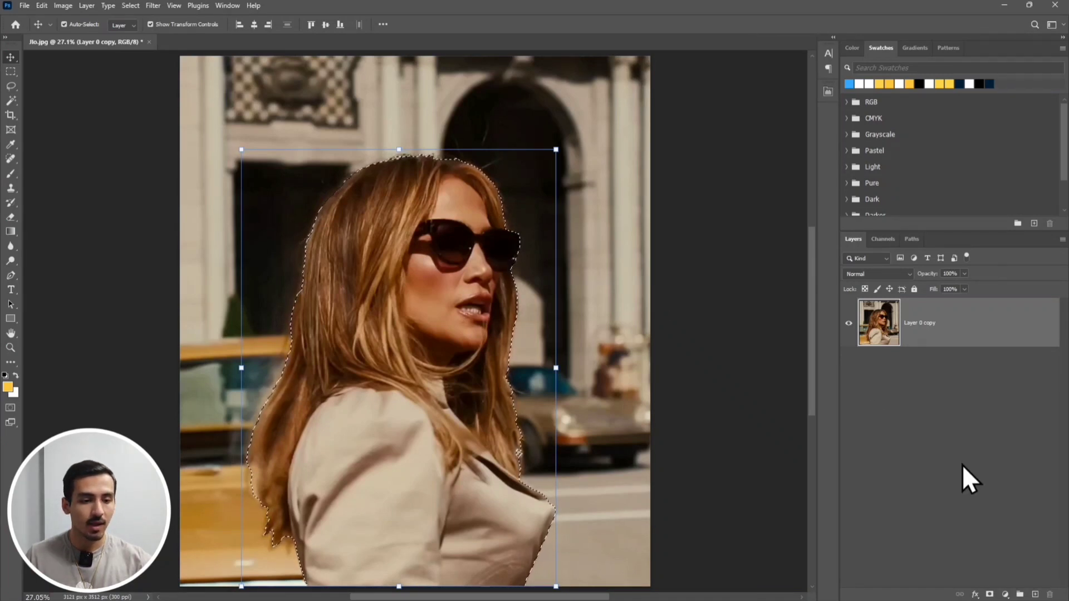
Mask the portrait layer from the active selection and refine the mask with Smooth 24 and Feather 1.4 px
click(989, 594)
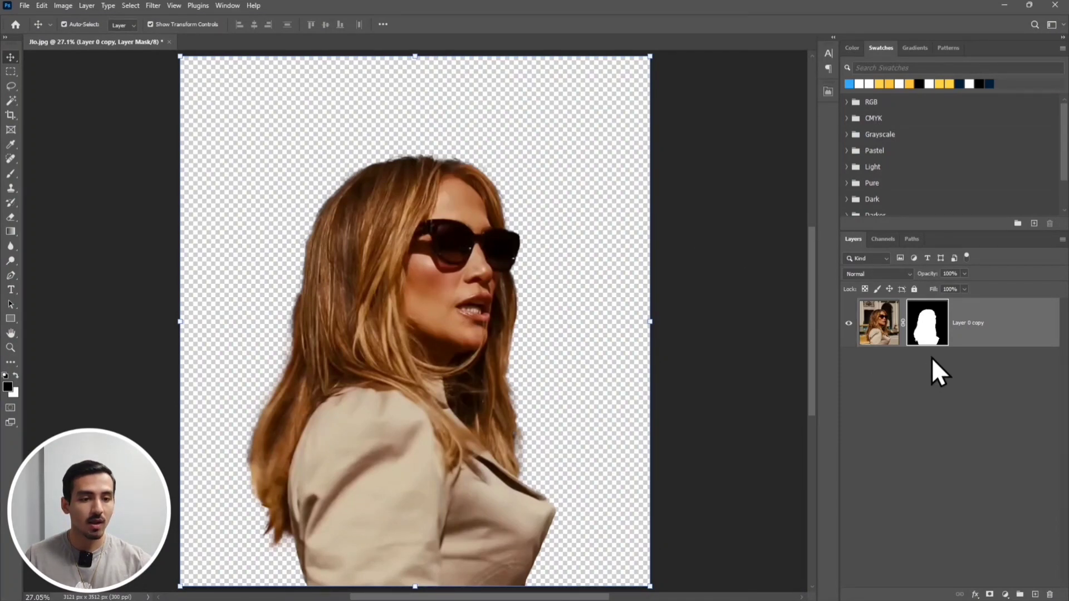
right_click(934, 337)
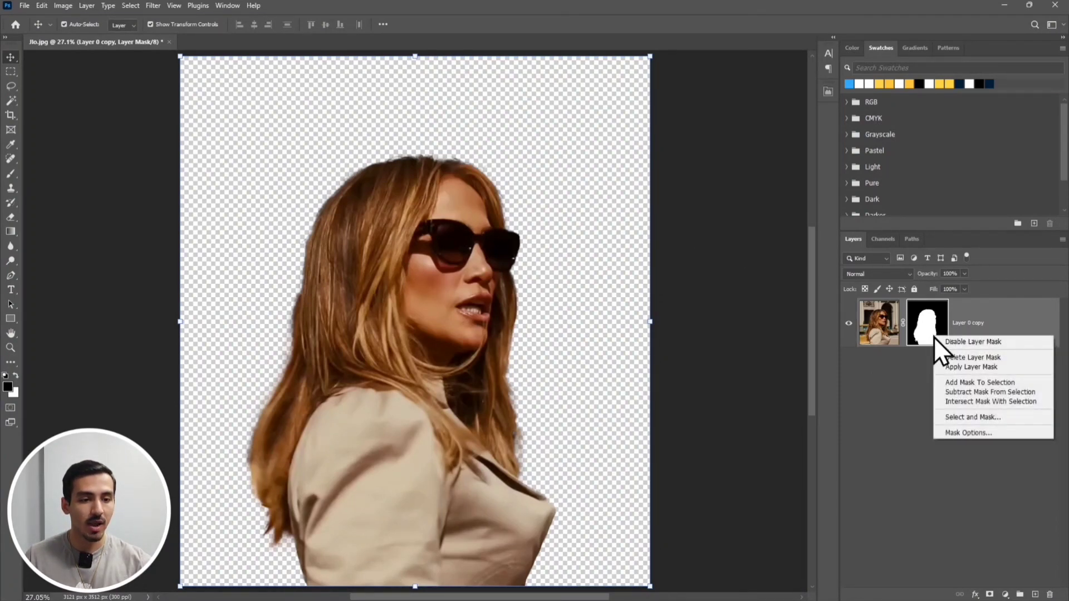
click(1010, 415)
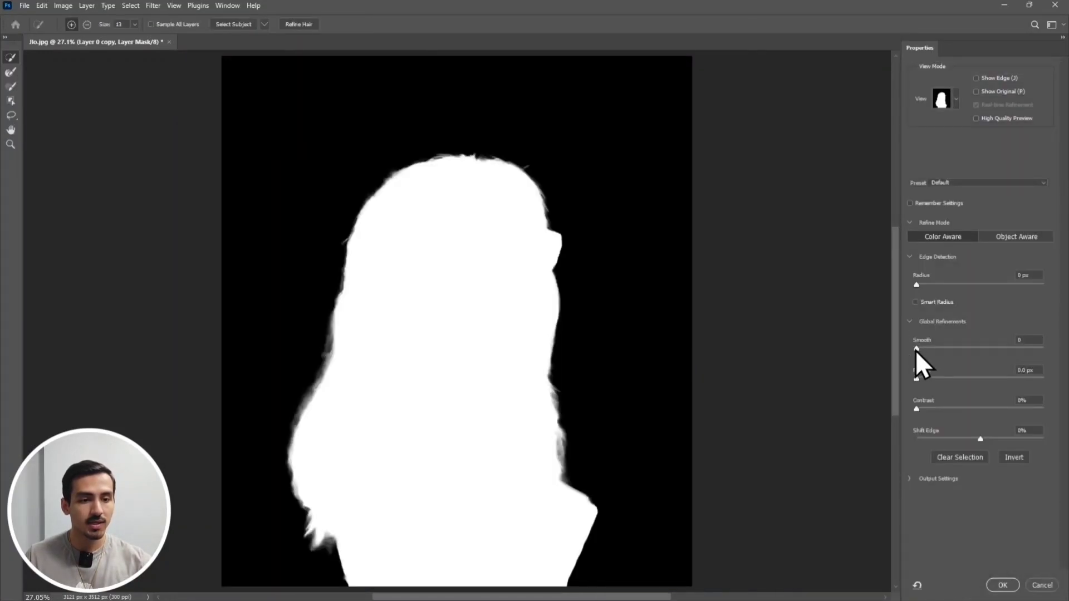
drag(916, 349, 947, 351)
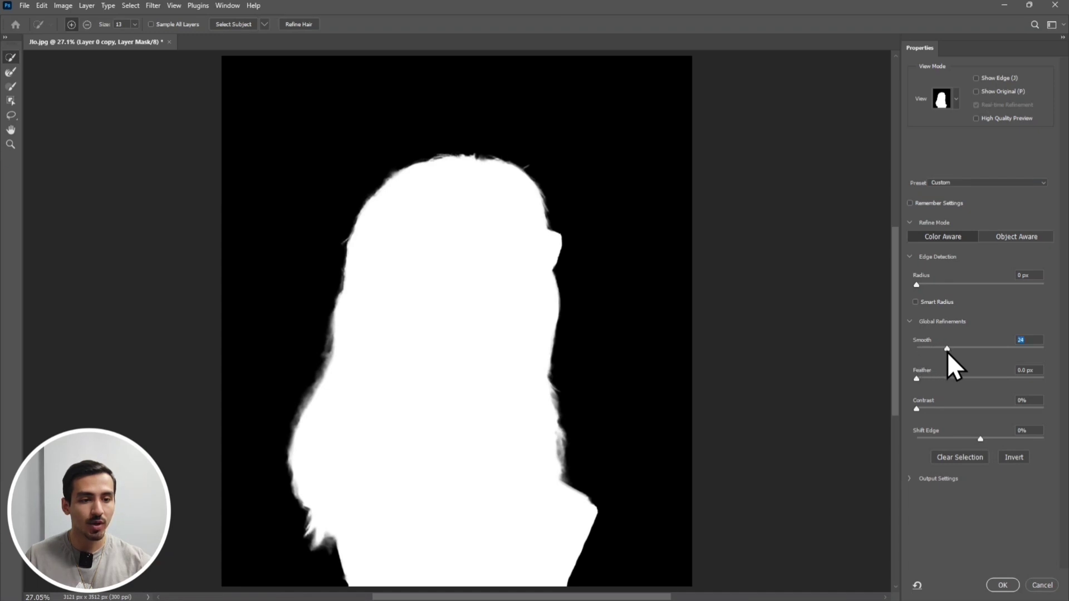
click(926, 380)
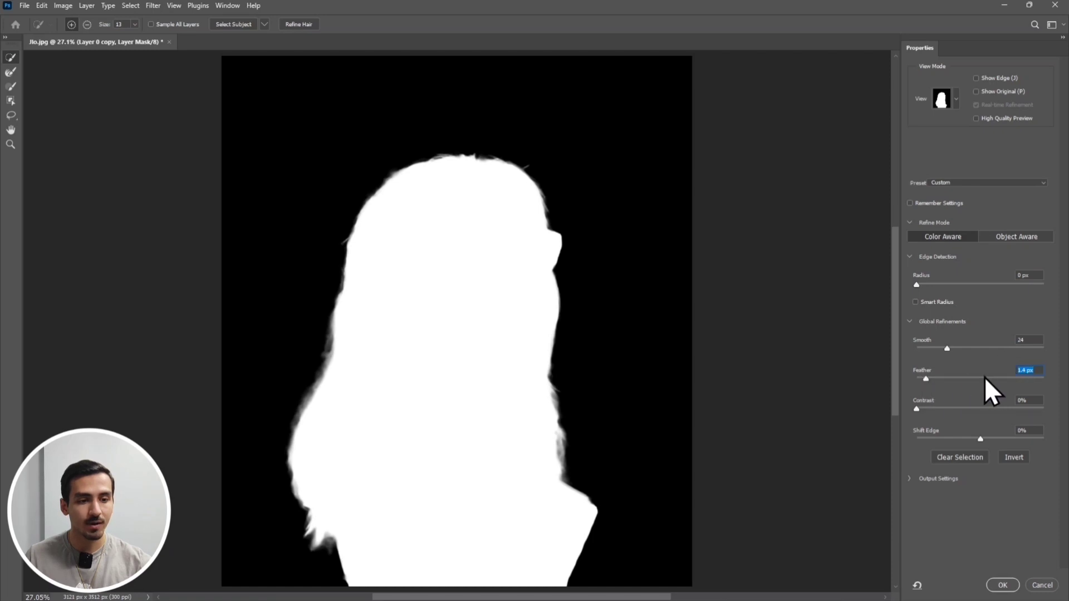
click(1003, 586)
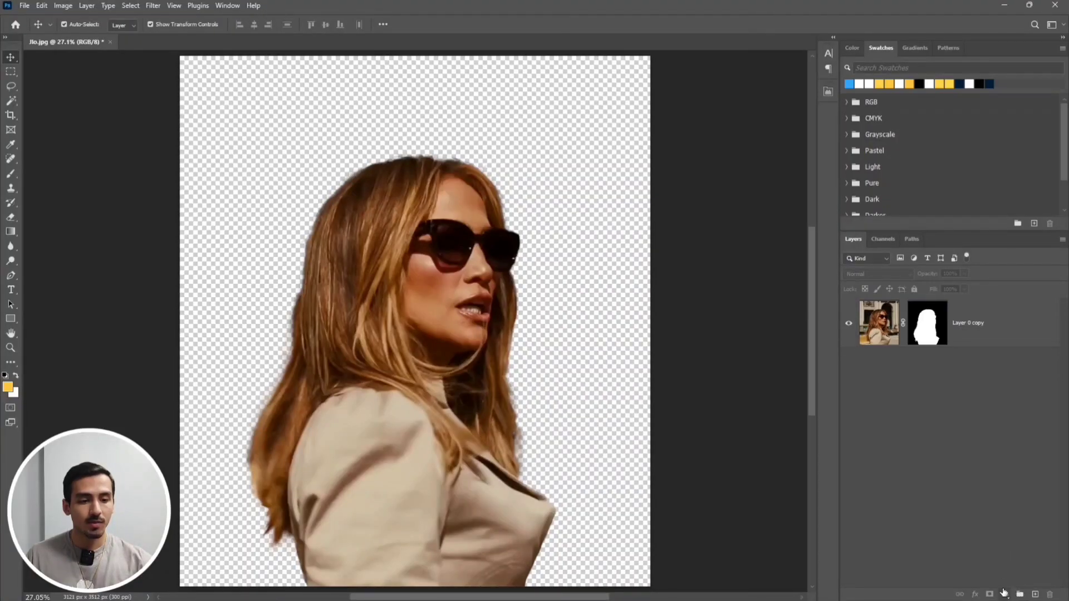
Add a linear gradient fill layer using the yellow-to-red preset from the Oranges group at an angle of -45°
click(1005, 594)
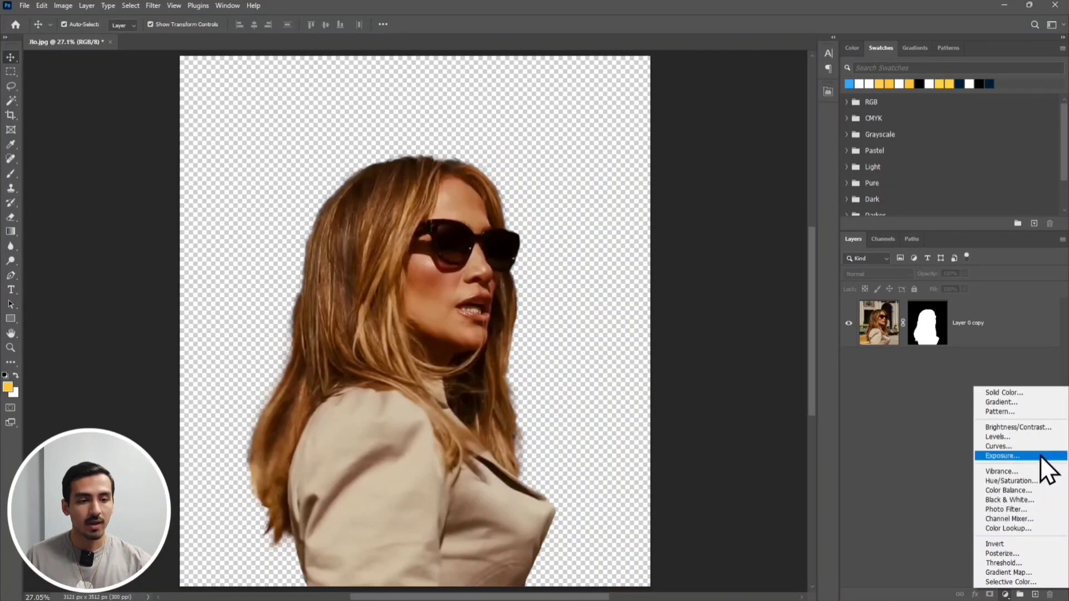
click(1037, 406)
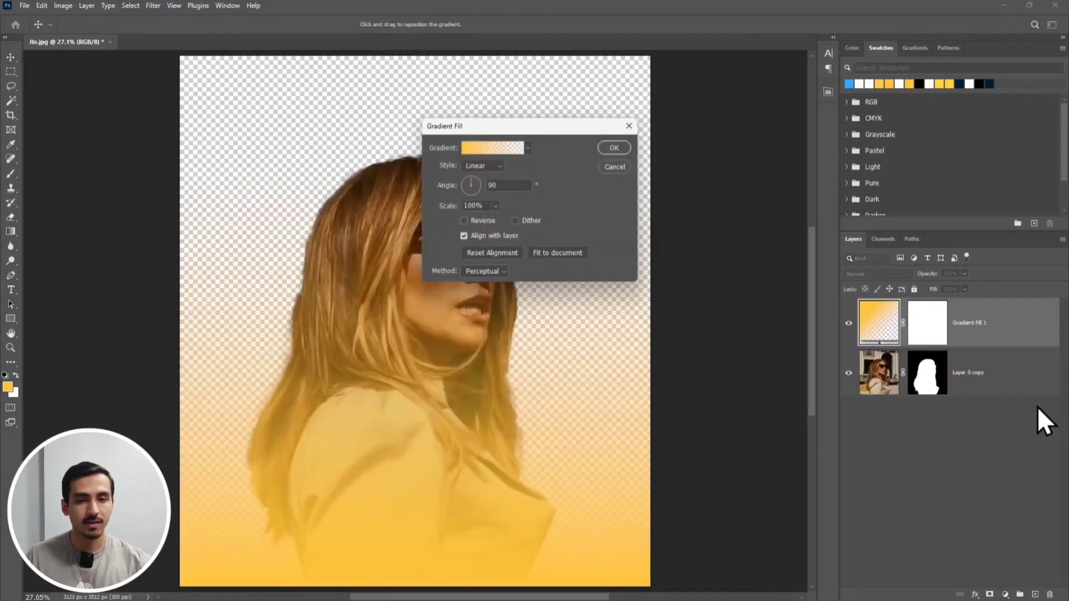
click(528, 147)
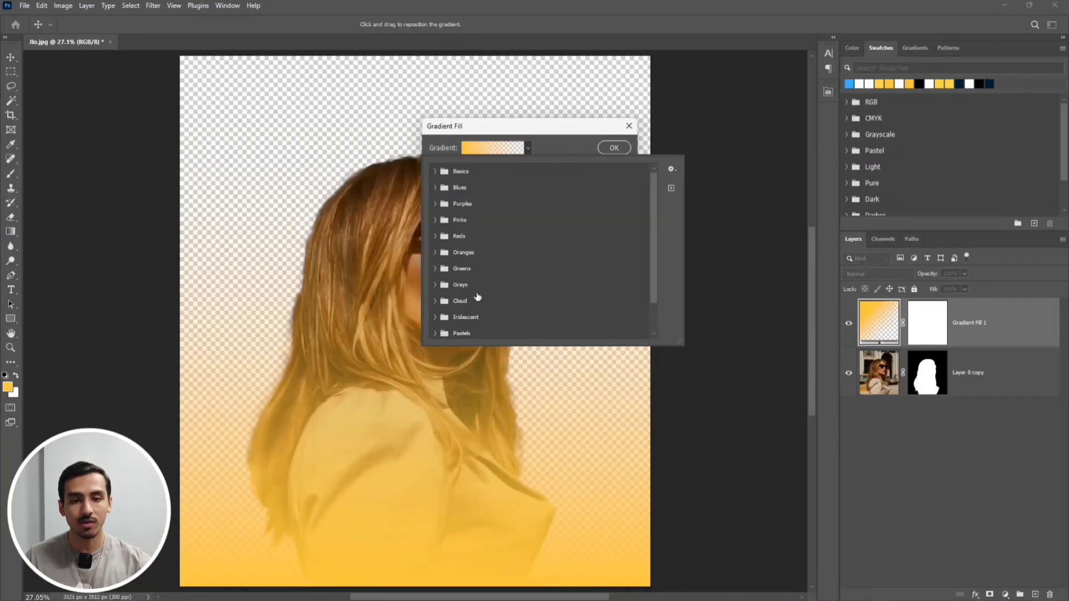
click(435, 253)
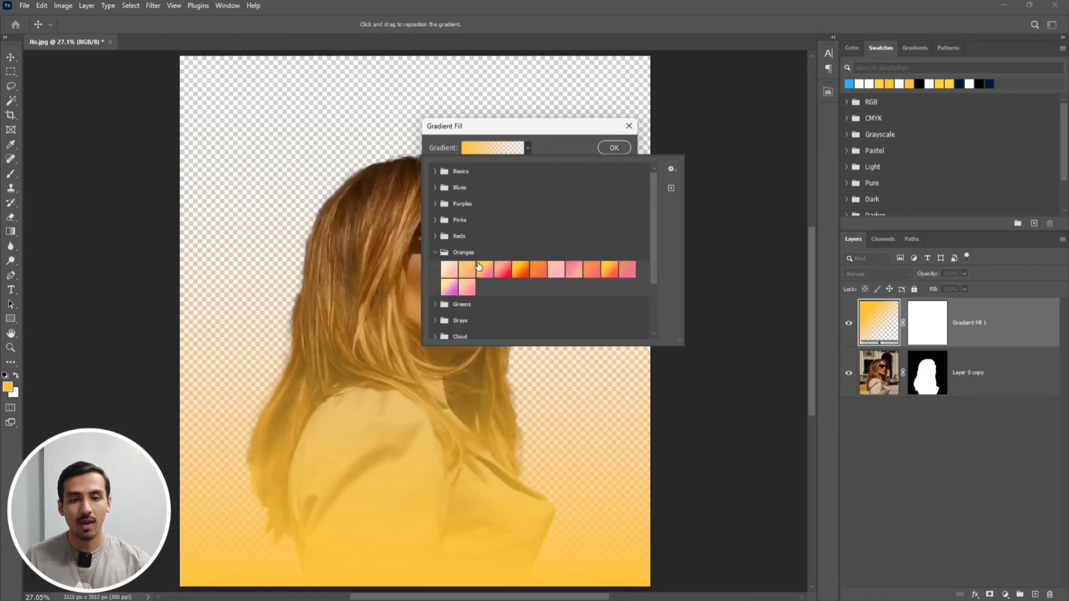
click(518, 273)
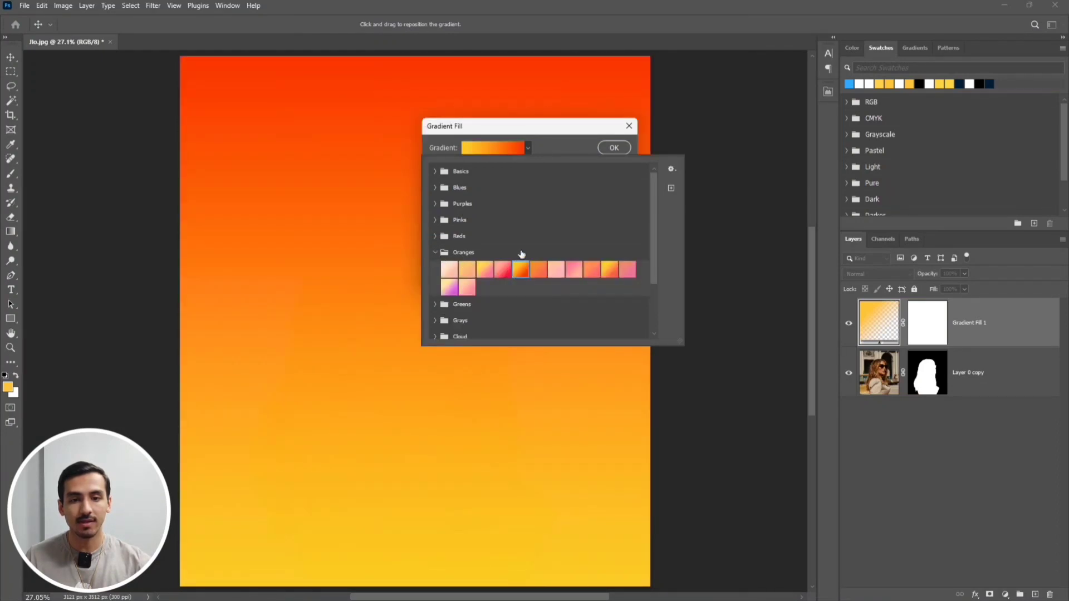
click(545, 149)
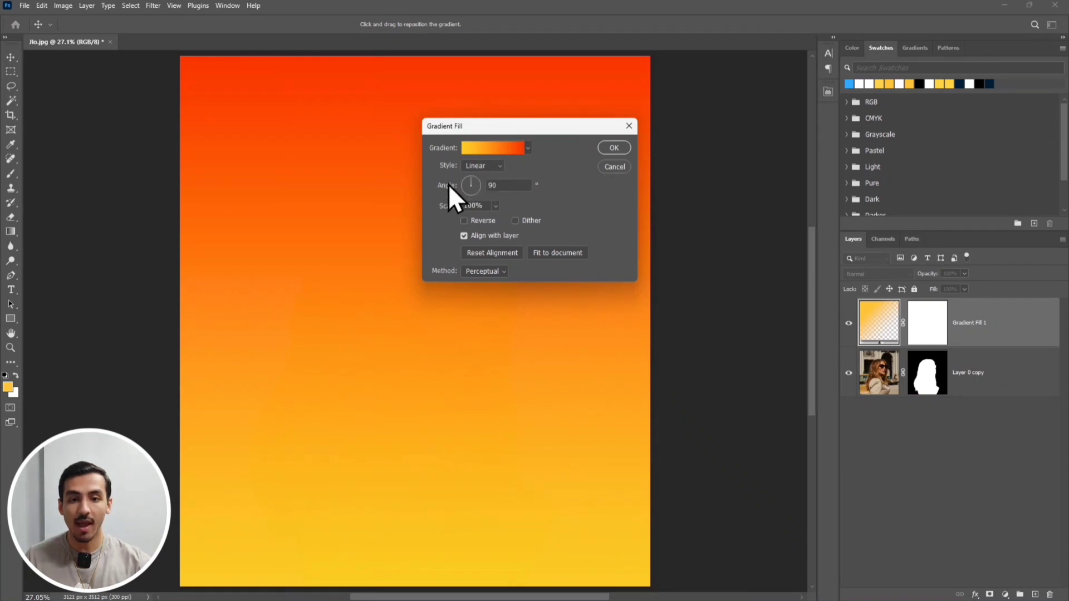
double_click(498, 185)
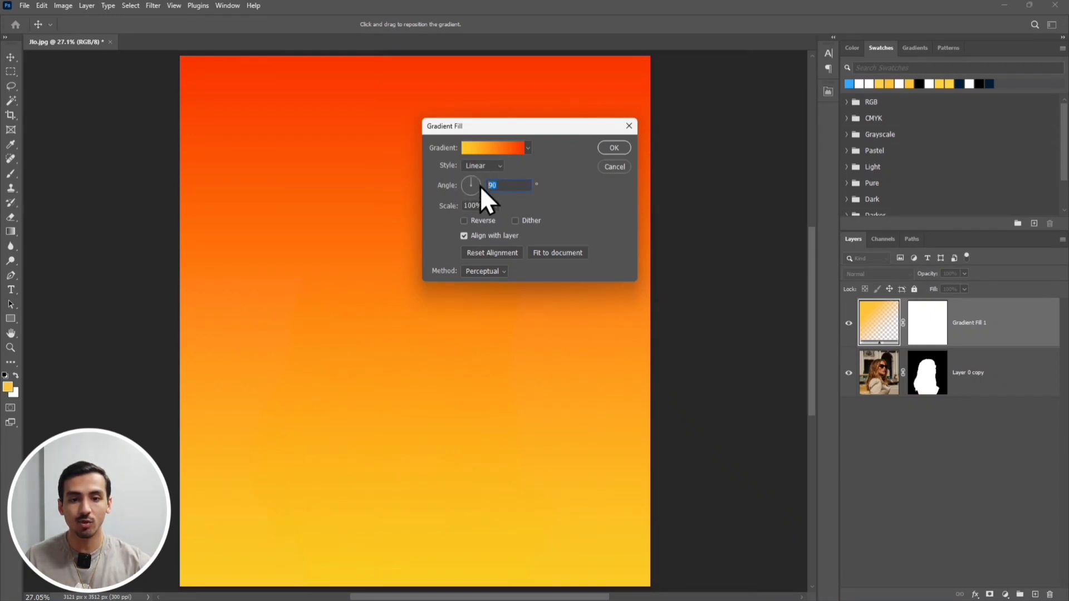
text(-45)
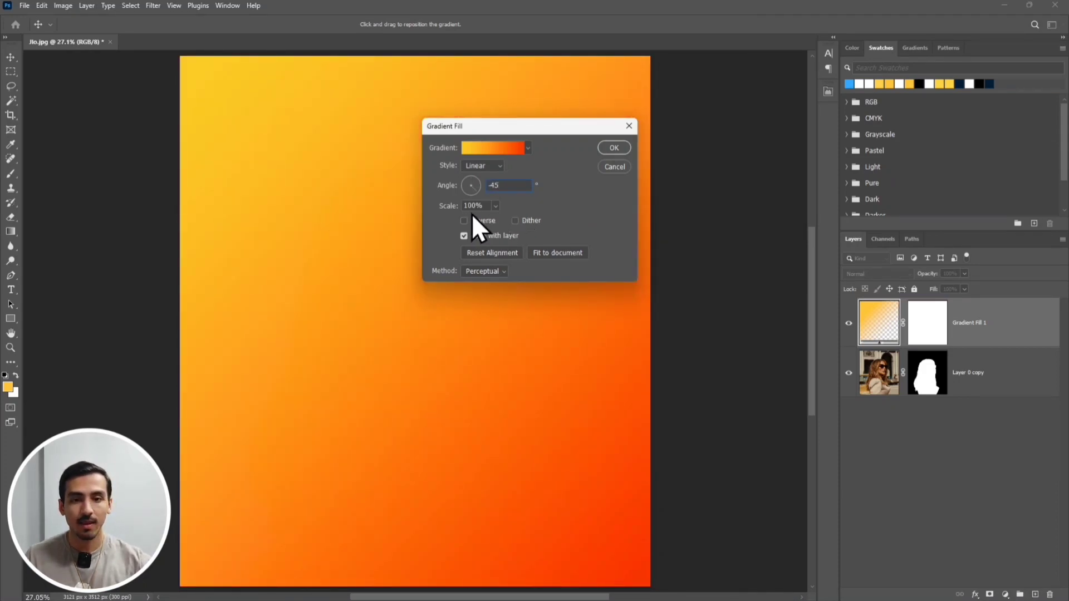
click(611, 146)
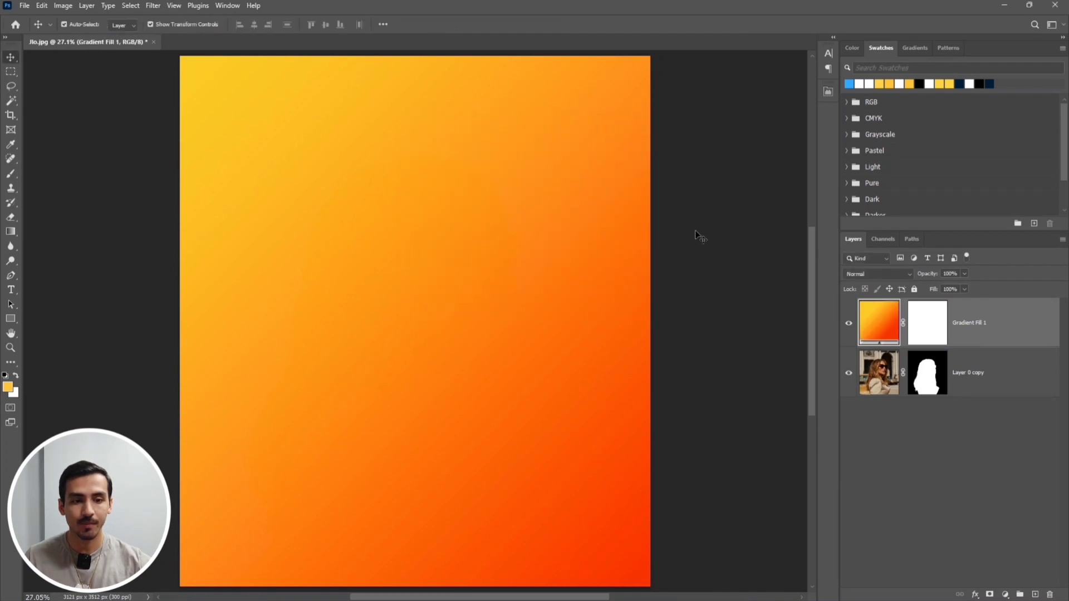
Place the gradient fill layer below the portrait layer and convert the portrait layer to a smart object
drag(974, 328, 966, 394)
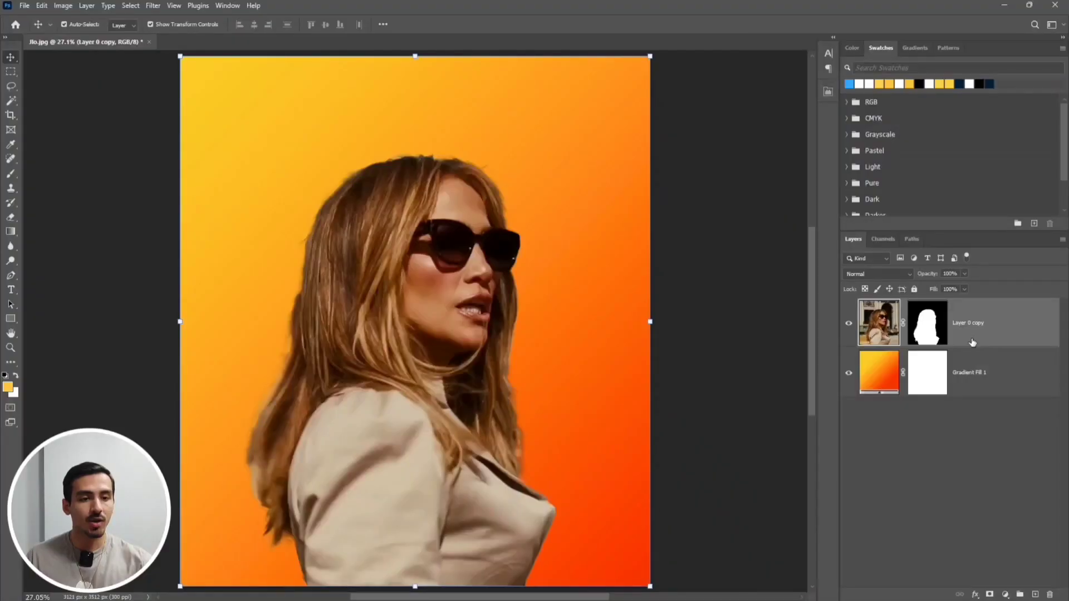
right_click(972, 342)
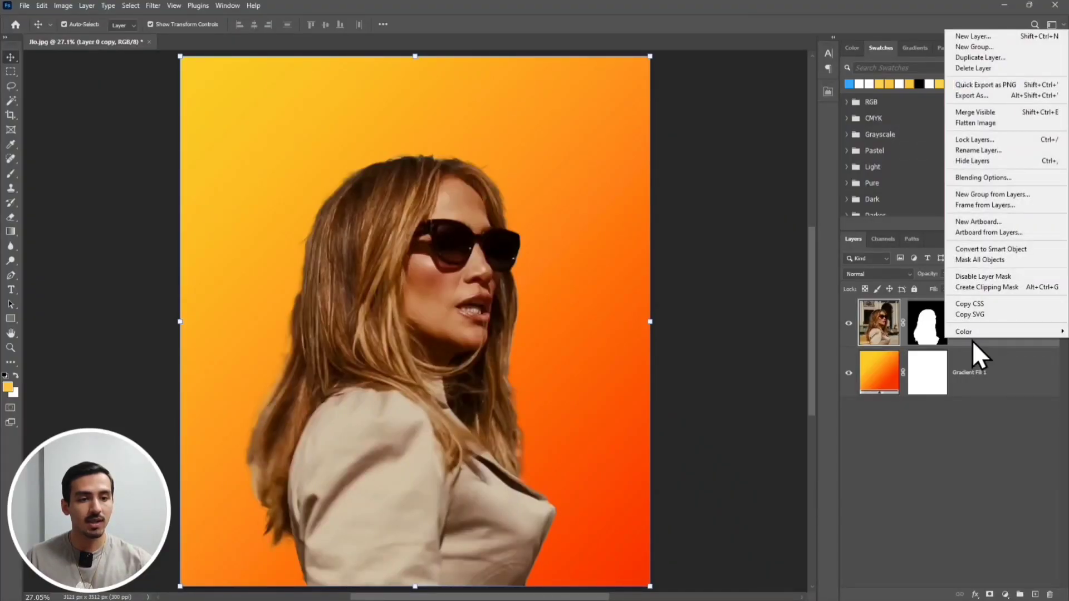
click(1043, 253)
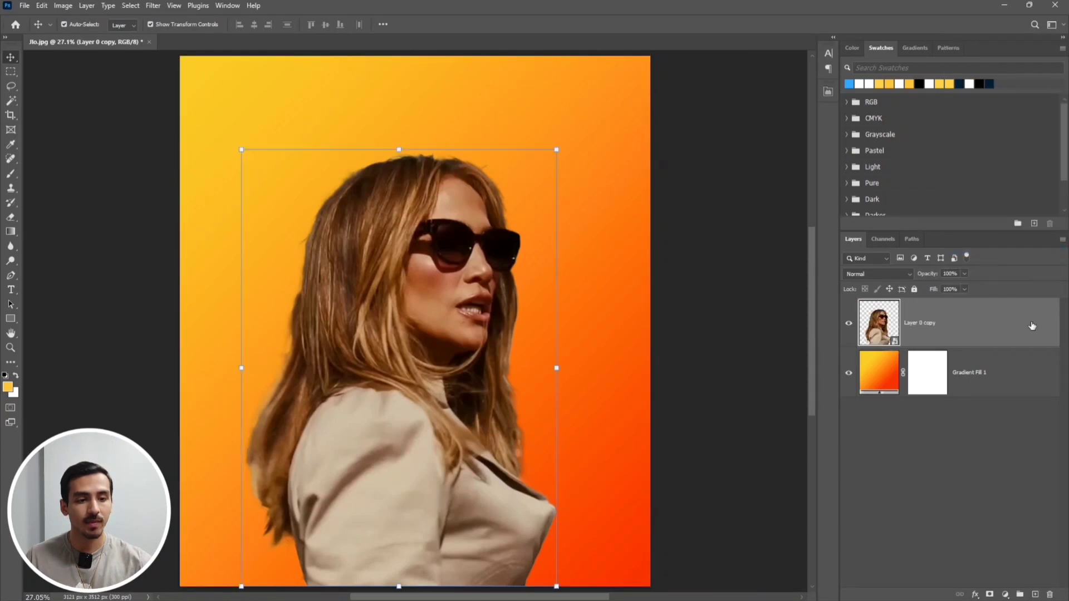
Add a Hue/Saturation adjustment clipped to the portrait layer with Saturation -100 and Lightness +7
click(1005, 595)
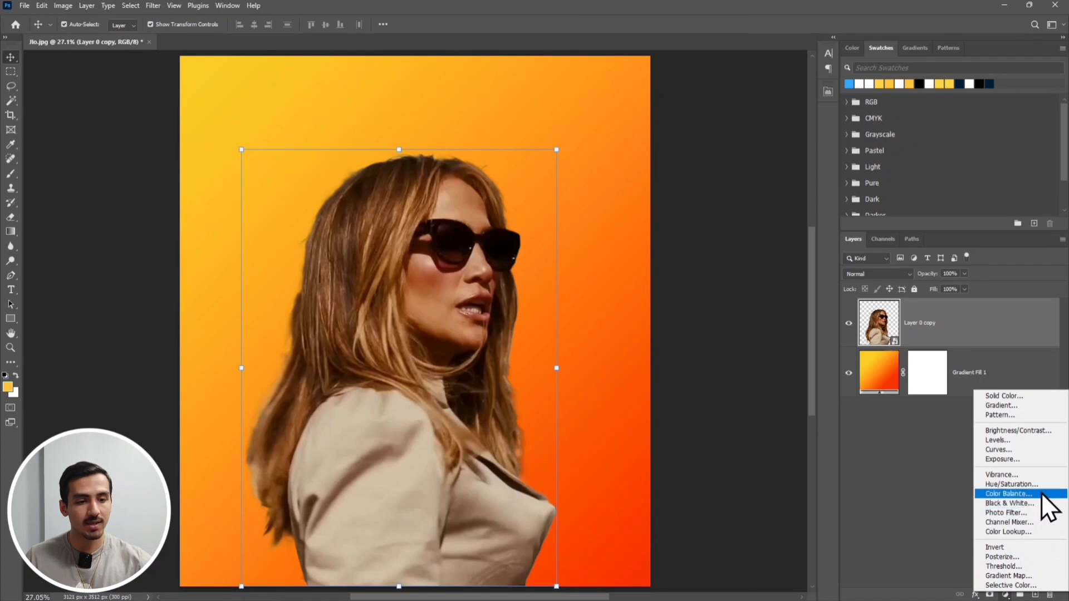
click(1011, 485)
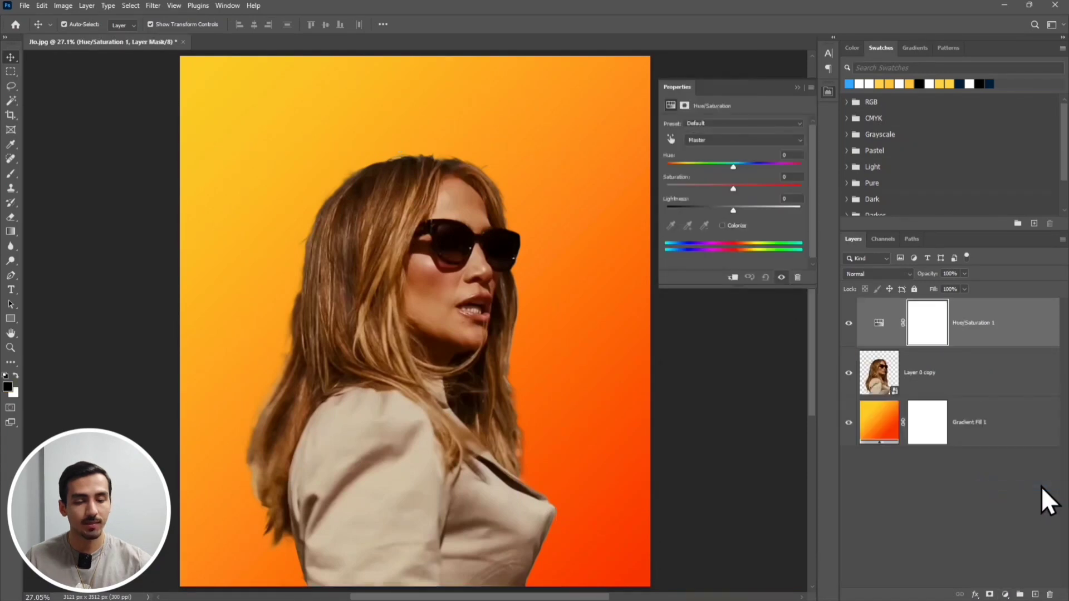
click(734, 278)
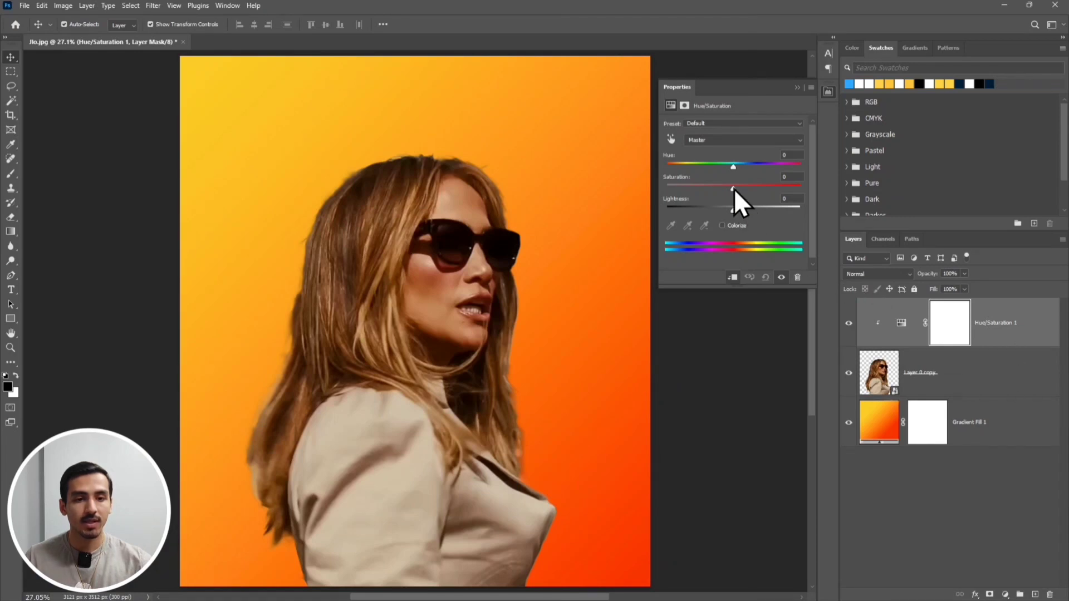
drag(734, 189, 667, 189)
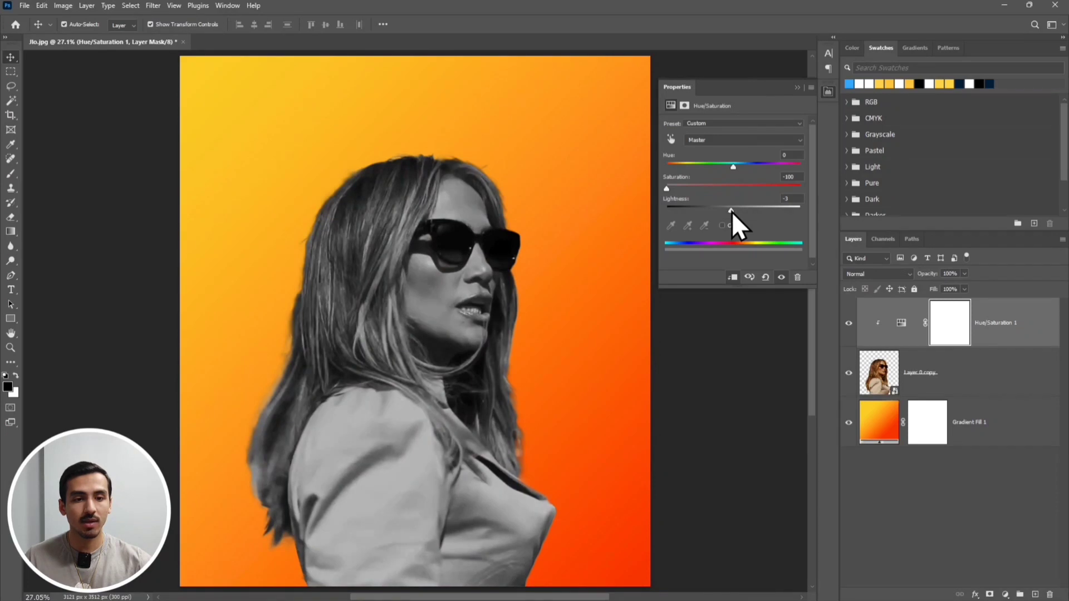
drag(732, 211, 734, 211)
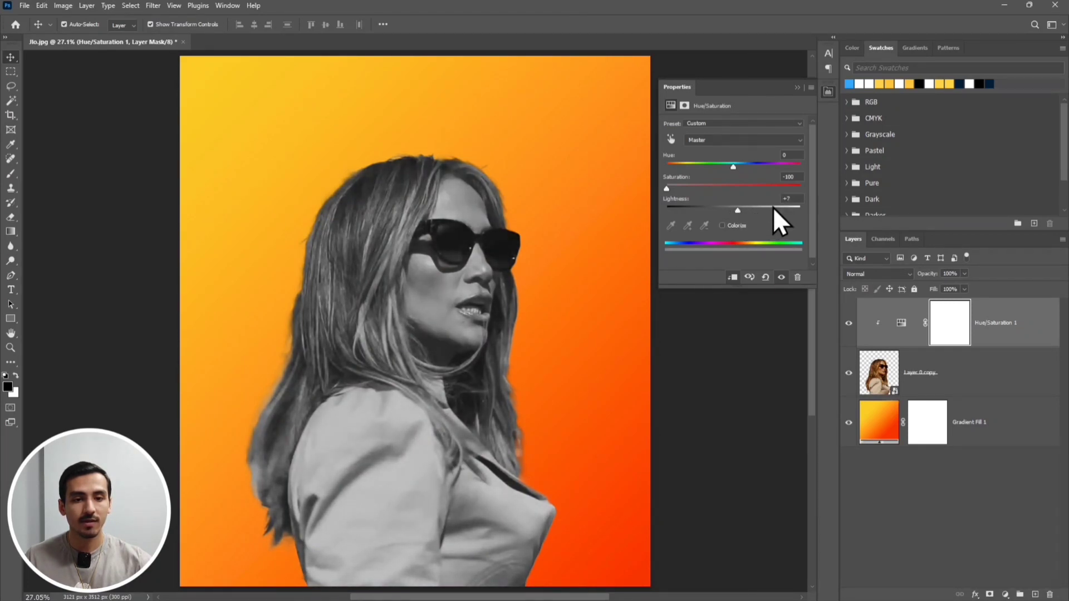
click(796, 87)
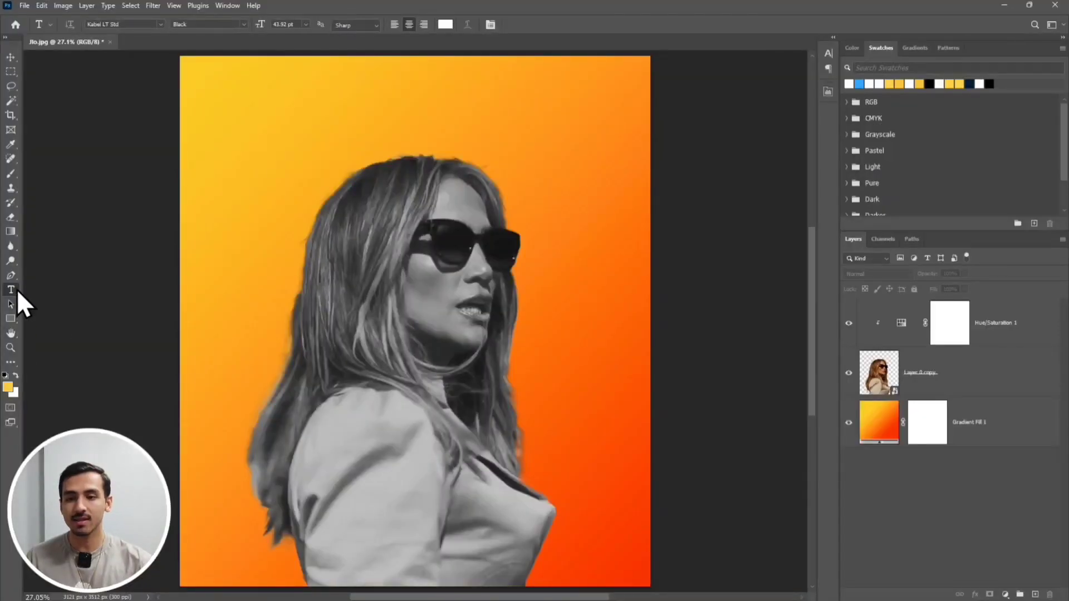
Add the white text "Jennifer" near the upper-left corner of the canvas
click(247, 114)
text(Jenn)
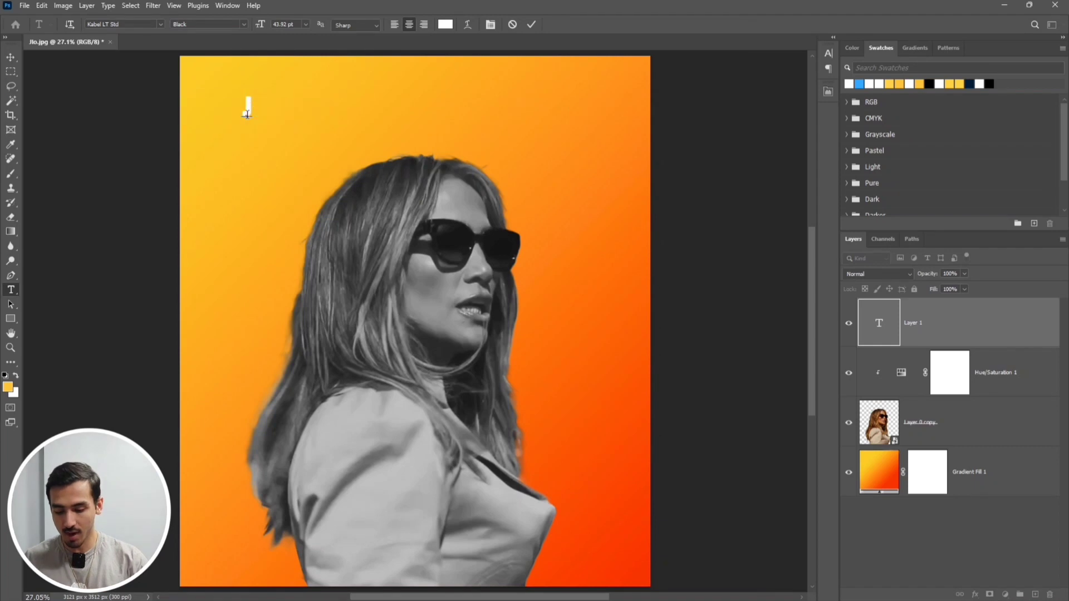
text(ifer)
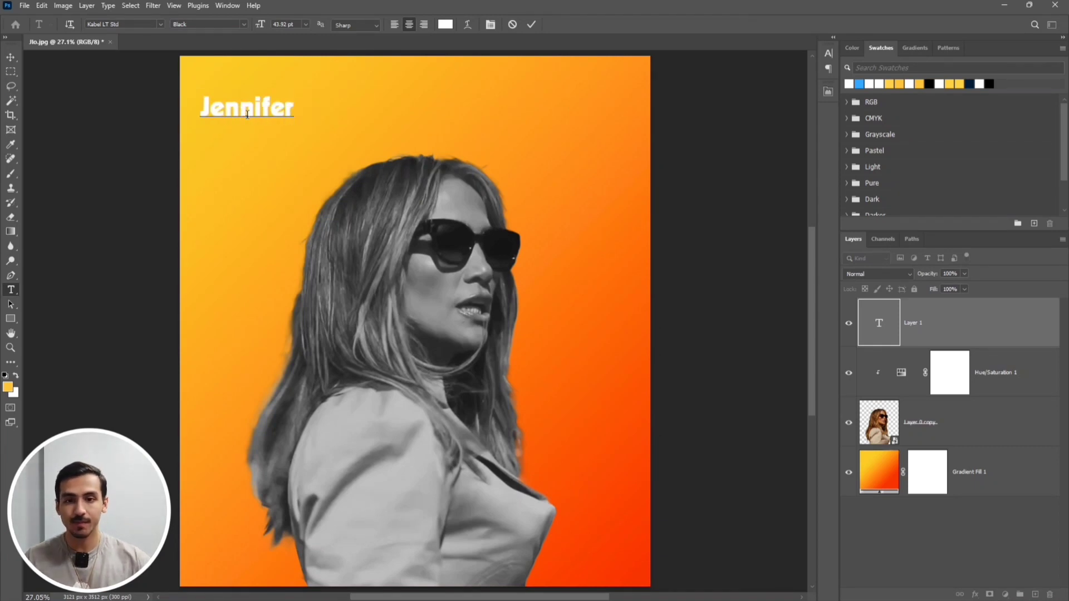
click(531, 25)
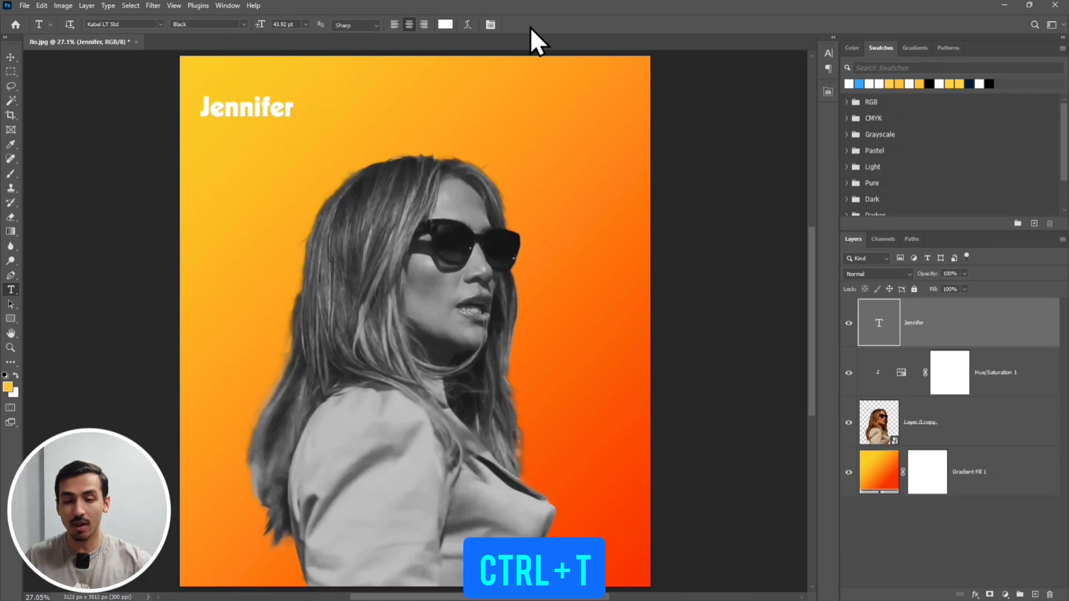
Rotate the Jennifer text 90°, enlarge it to about 359%, and place it vertically over the woman's hair and shoulder
key(ctrl+t)
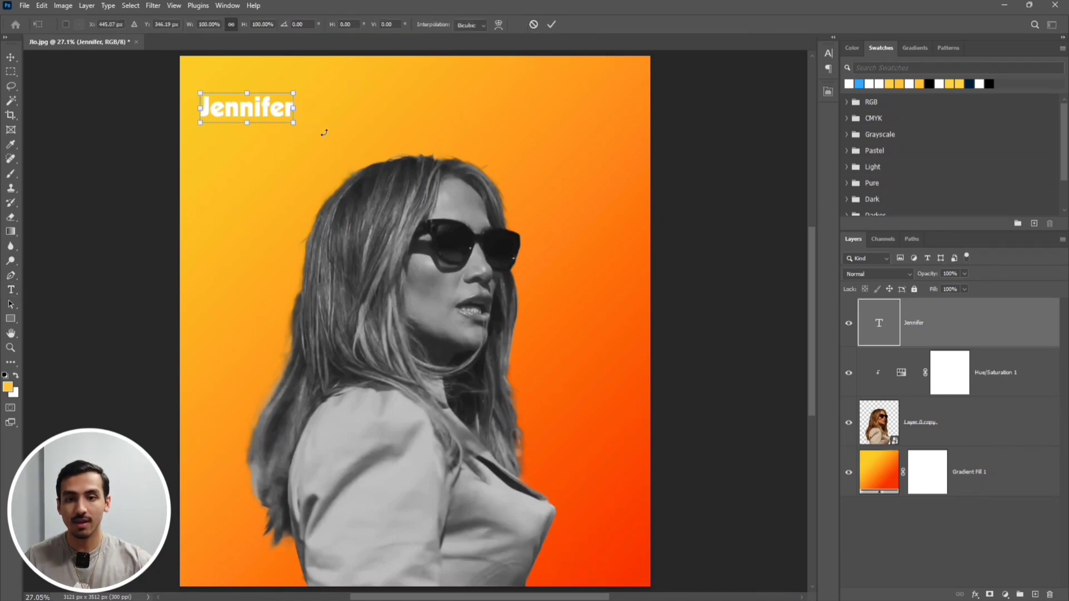
drag(323, 130, 226, 188)
drag(248, 100, 305, 360)
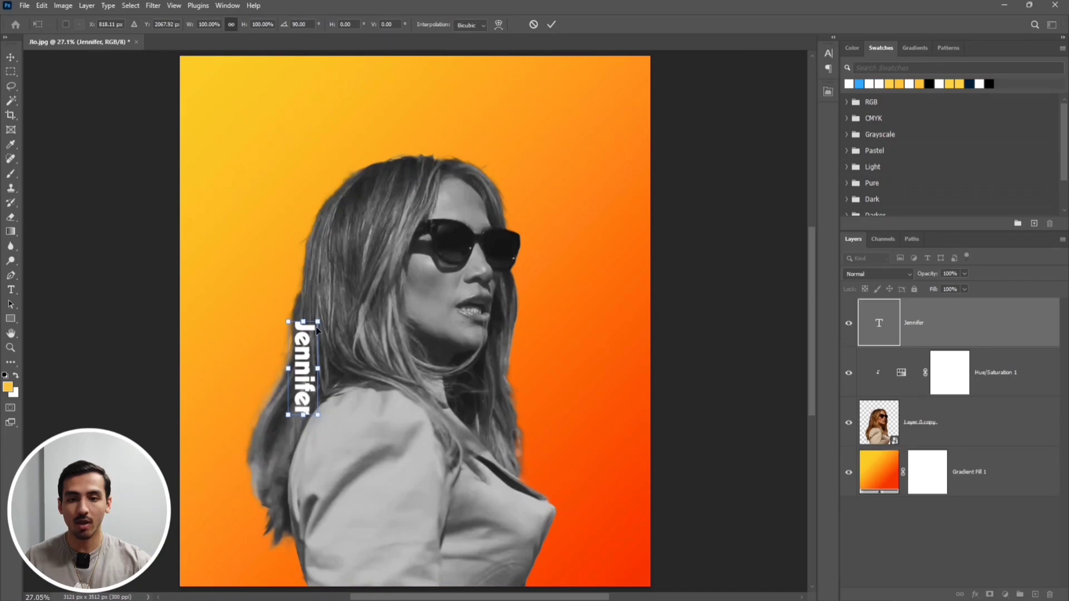
drag(317, 322, 425, 75)
drag(330, 167, 340, 299)
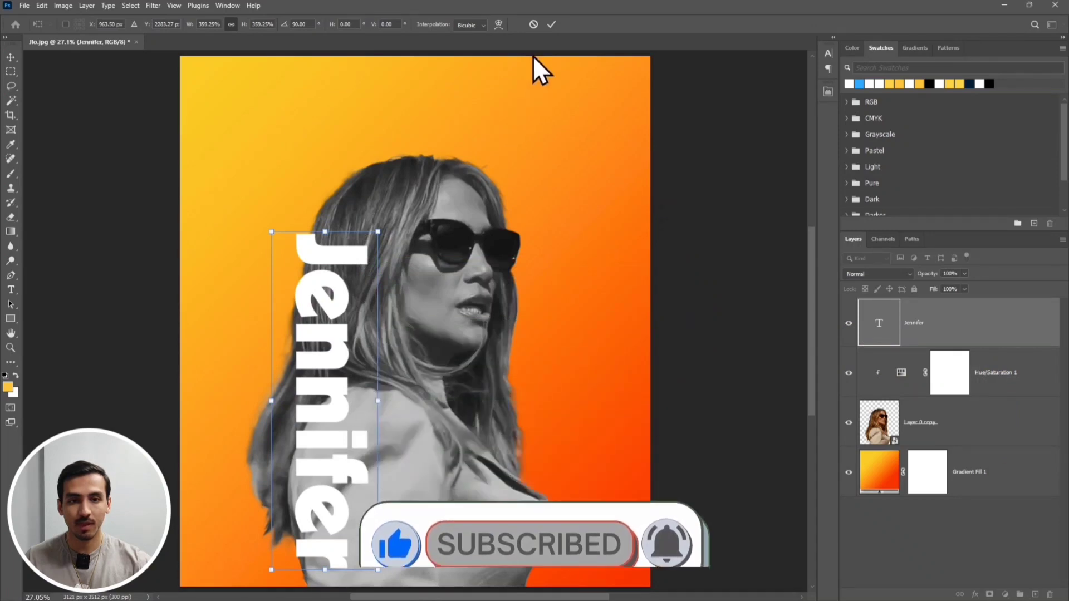
click(551, 24)
Add a layer mask to the portrait smart object and load the outline of the Jennifer text as a selection
click(890, 518)
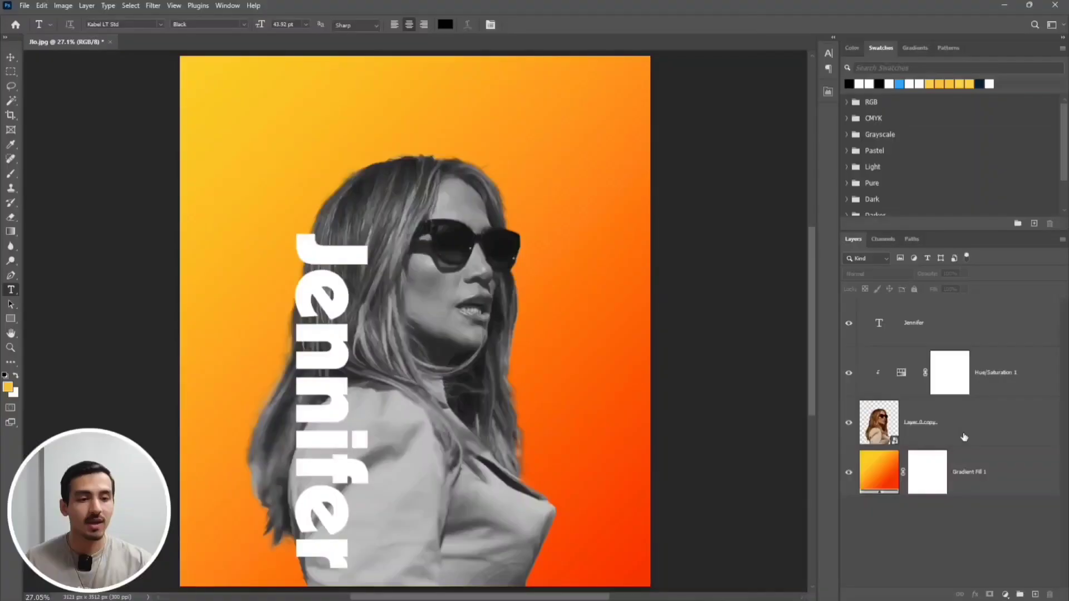
click(964, 437)
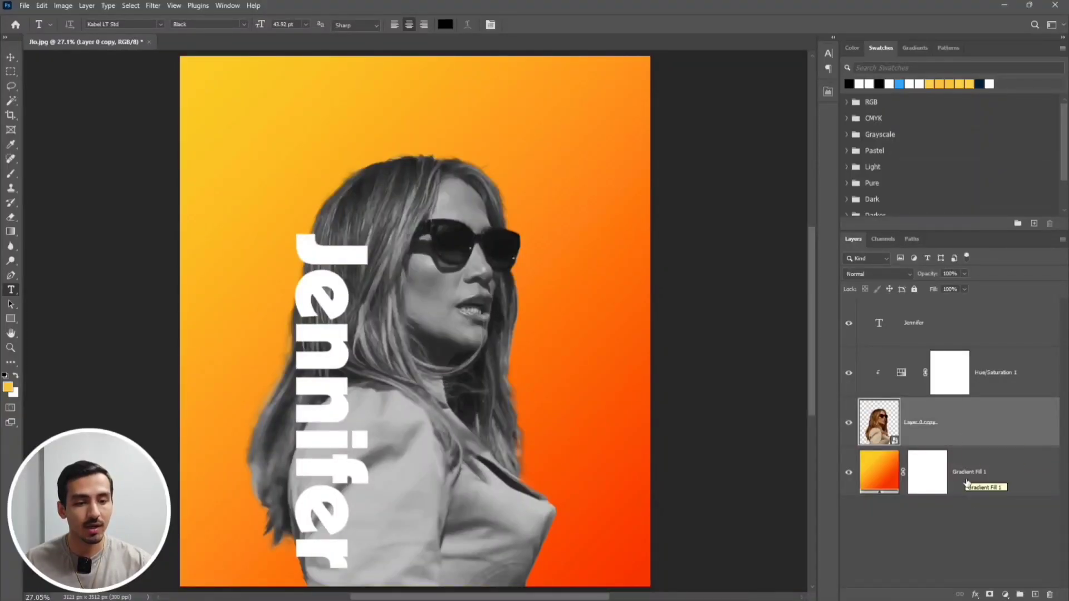
click(991, 593)
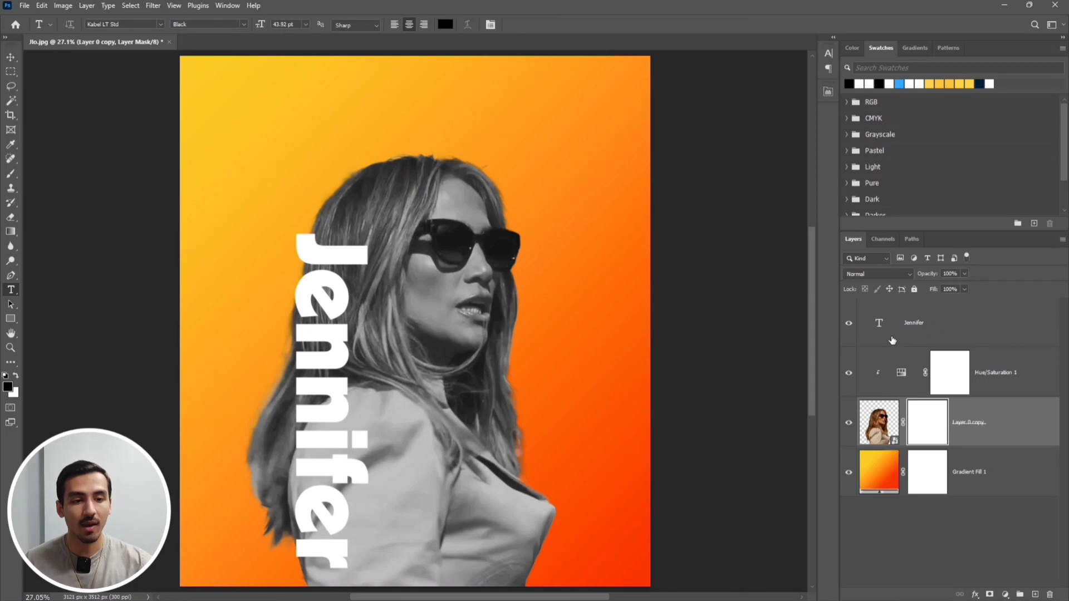
key(ctrl)
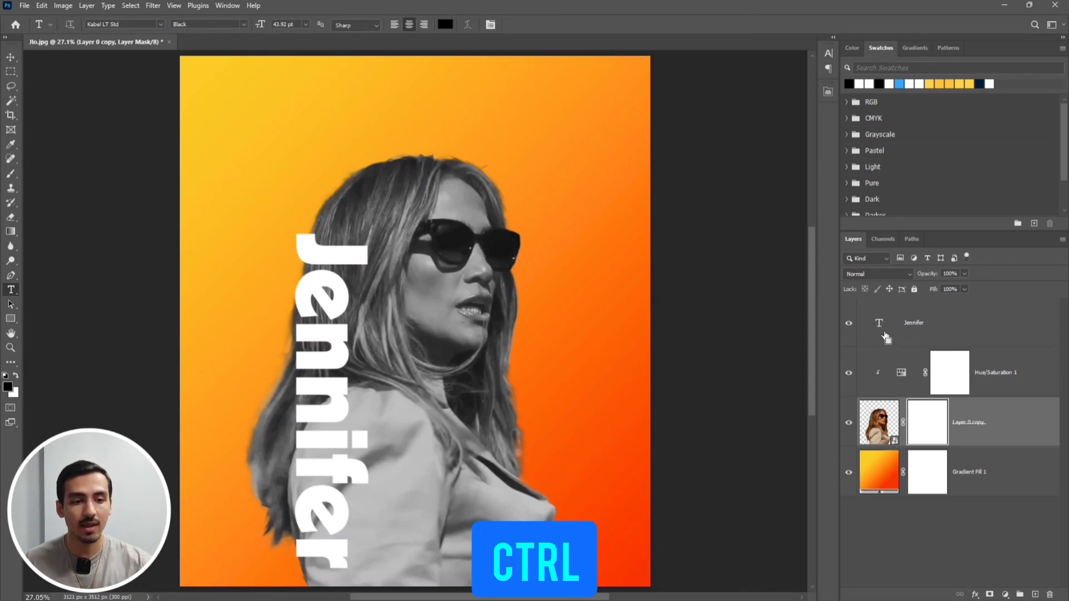
ctrl+click(885, 334)
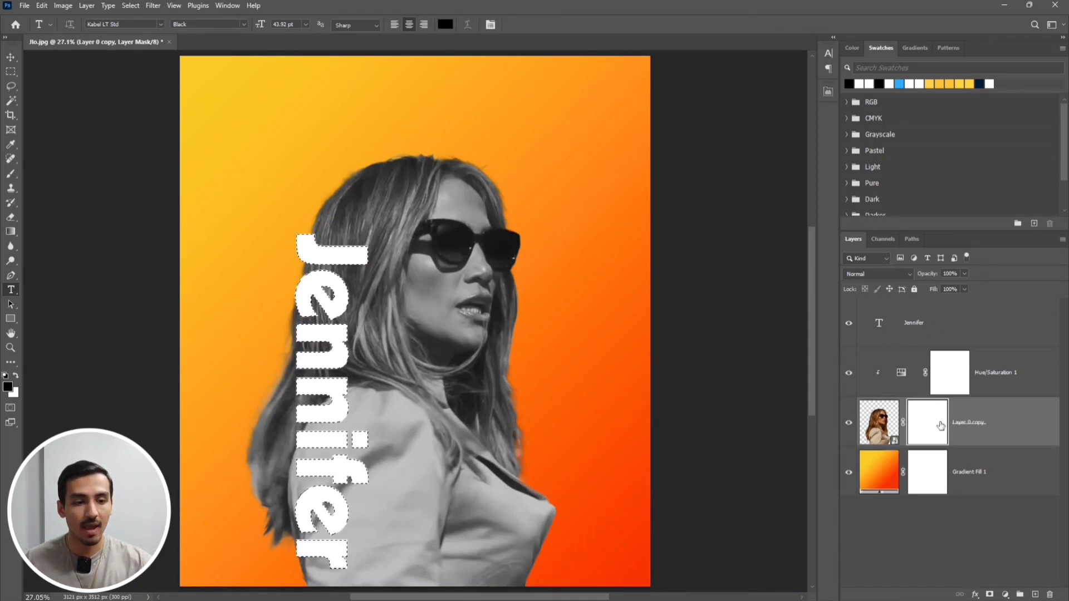
Paint black on the portrait's layer mask inside the Jennifer-shaped selection with a 322 px brush to cut the letters out
scroll(297, 306, up, 5)
drag(319, 305, 390, 209)
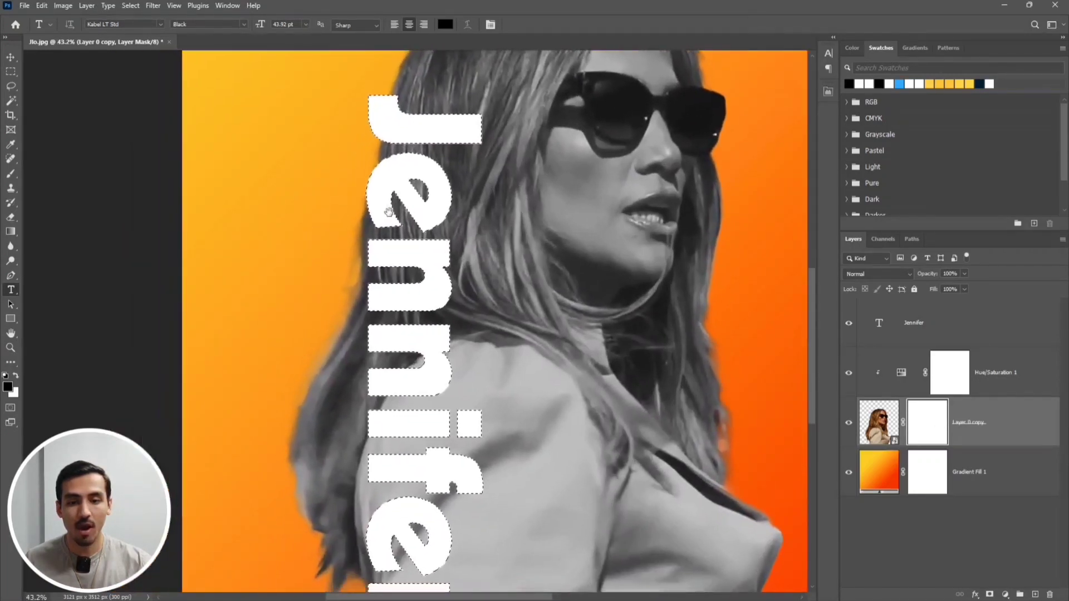
click(10, 173)
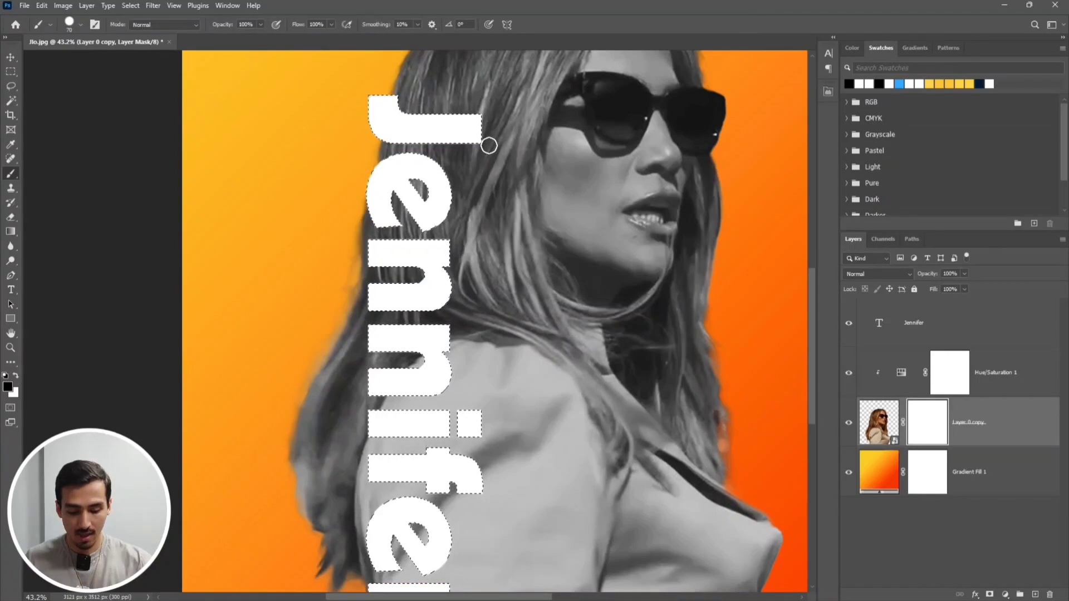
click(79, 25)
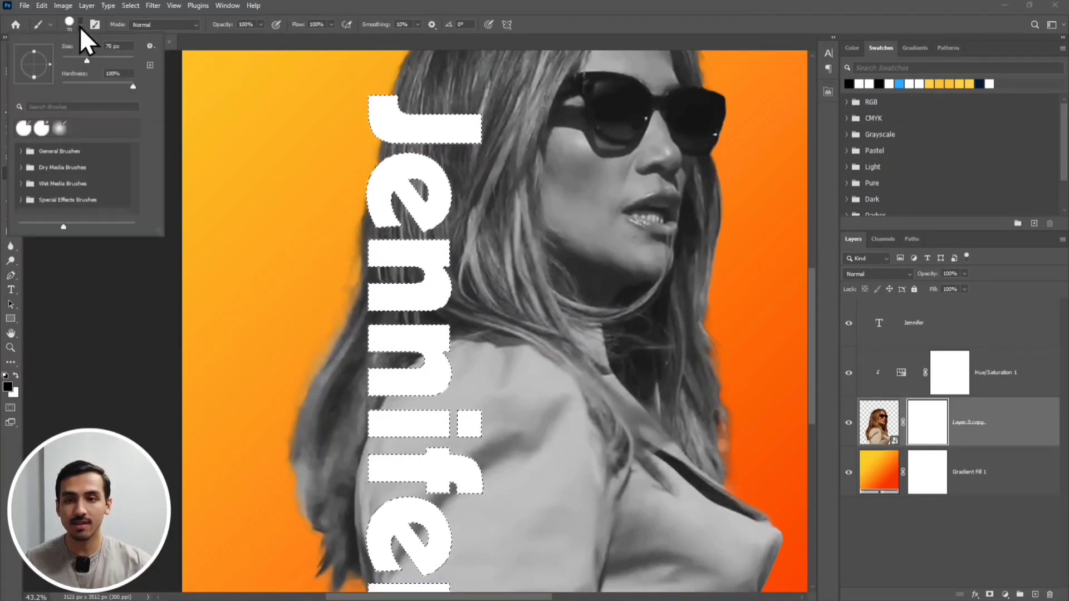
drag(109, 61, 121, 60)
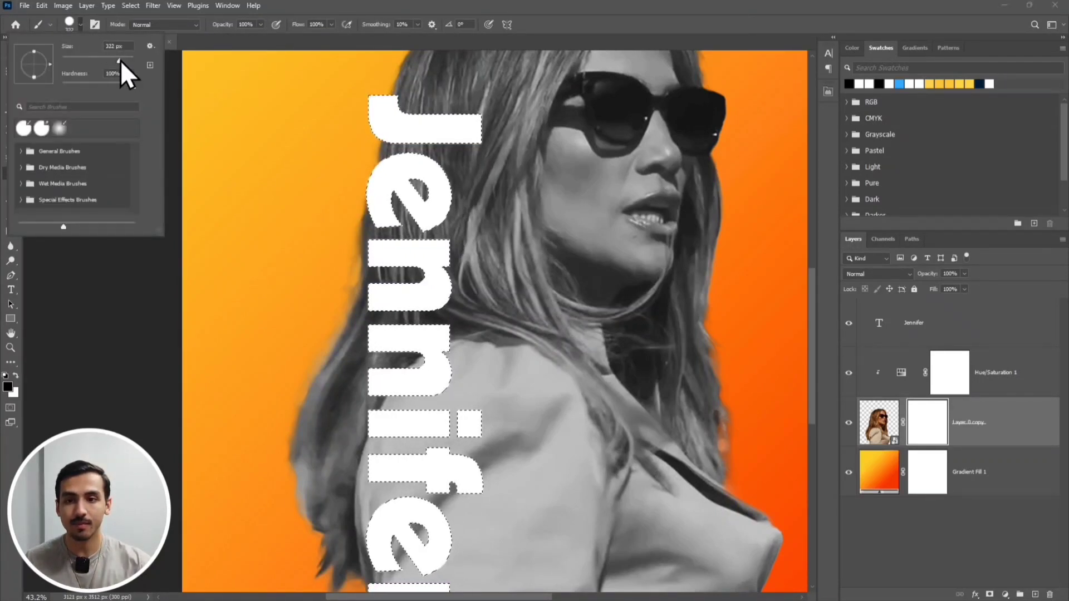
click(356, 2)
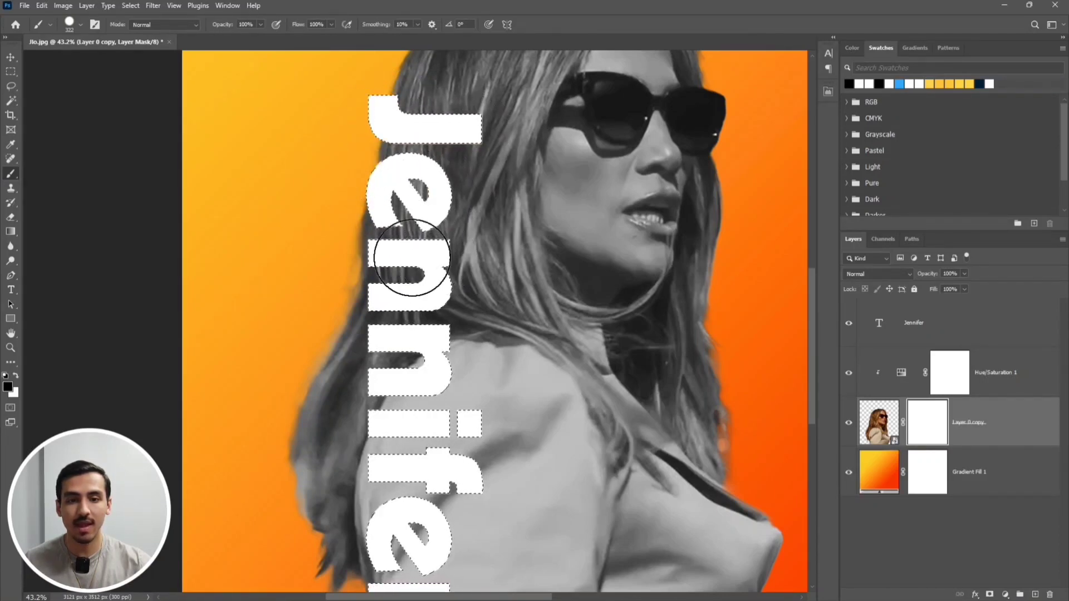
mouse_move(412, 257)
mouse_down()
mouse_move(380, 270)
mouse_move(420, 300)
mouse_move(444, 302)
mouse_move(419, 332)
mouse_up()
mouse_move(437, 374)
mouse_down()
mouse_move(401, 375)
mouse_move(429, 390)
mouse_move(429, 268)
mouse_up()
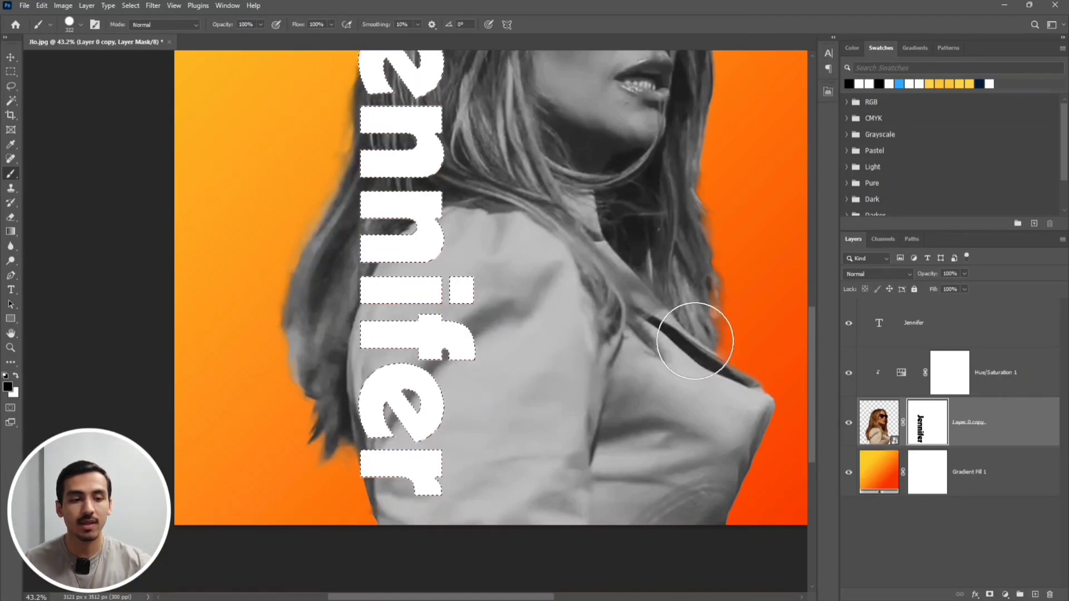
Hide the Jennifer text layer and clear the text-shaped selection
click(848, 324)
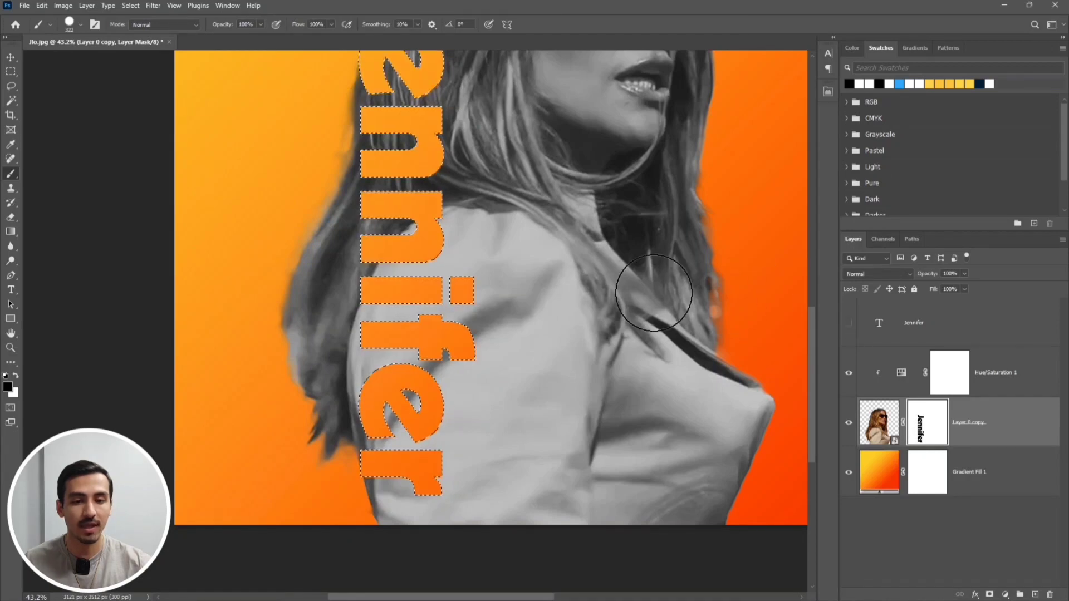
mouse_move(508, 232)
mouse_down()
mouse_move(512, 277)
mouse_move(494, 329)
mouse_move(480, 299)
mouse_up()
scroll(492, 327, down, 2)
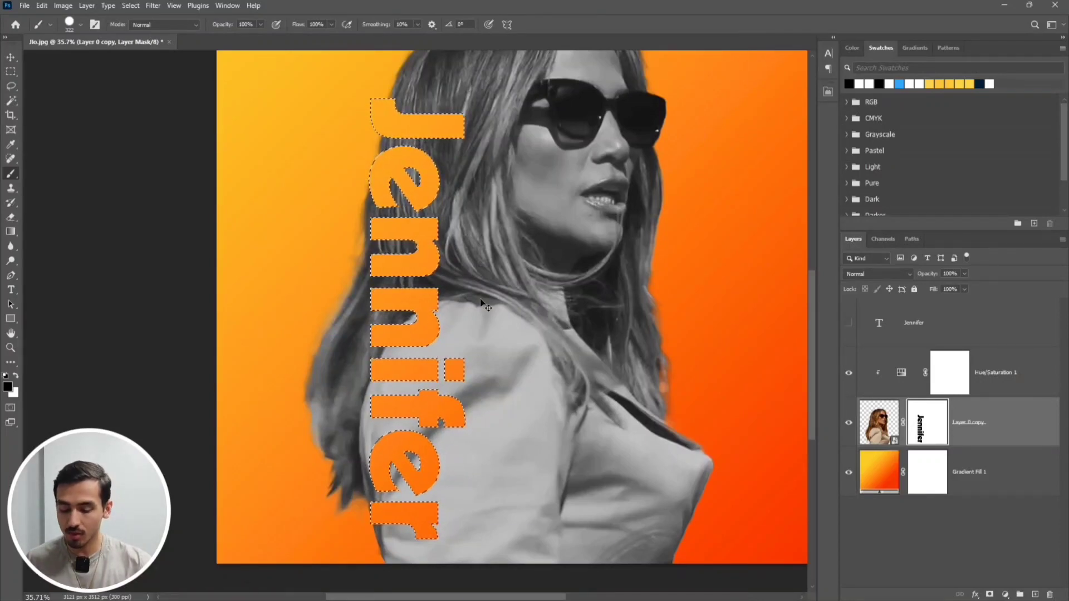
key(ctrl+d)
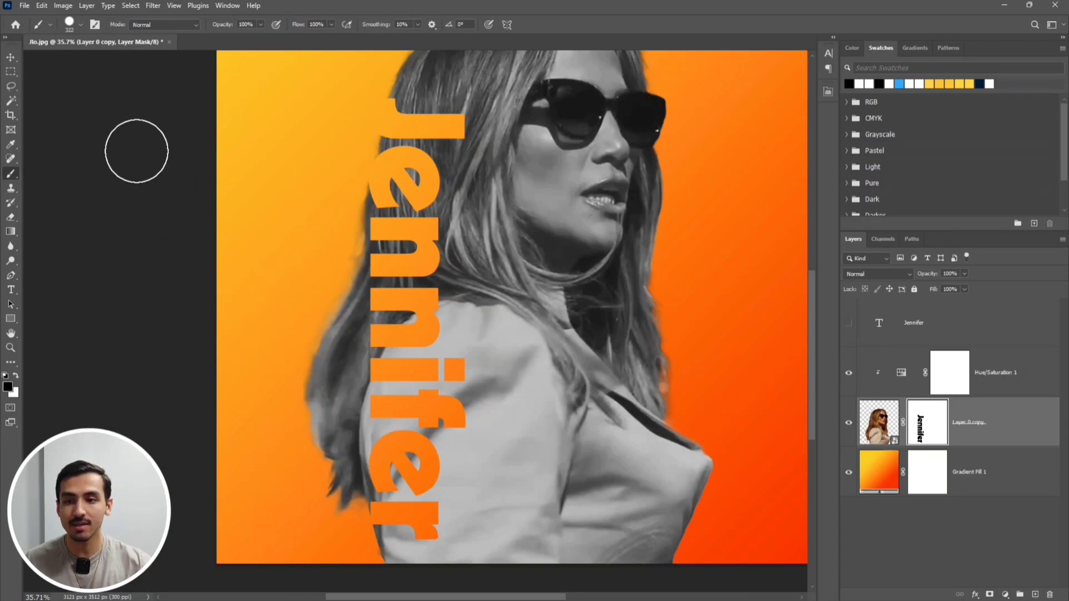
Mask out the hair and shoulder left of the lettering's midline within a rectangular selection, deselect, and show the Jennifer text layer again
click(13, 72)
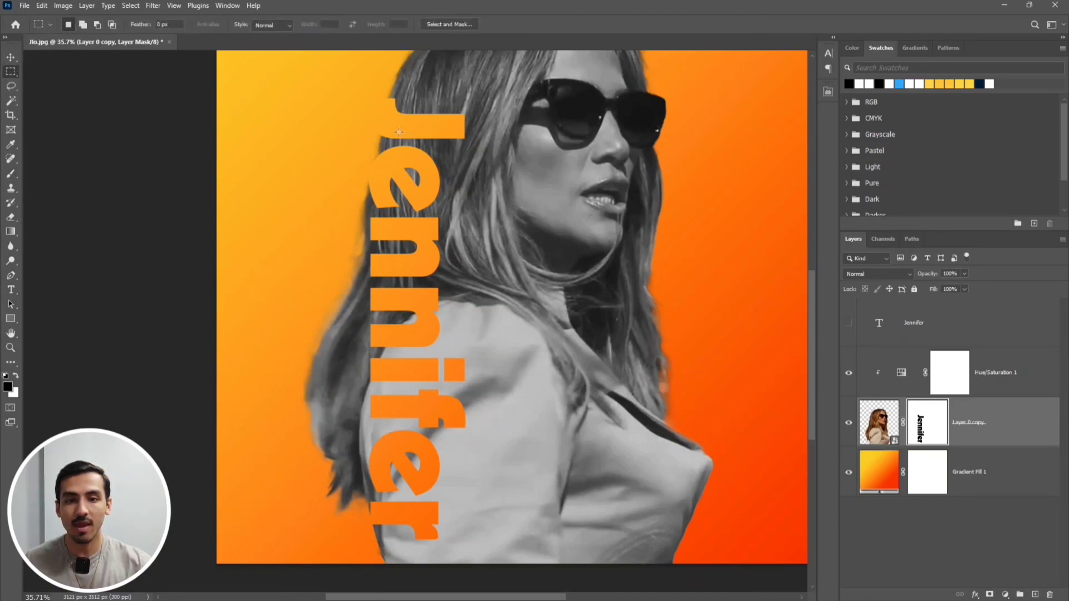
drag(405, 129, 274, 520)
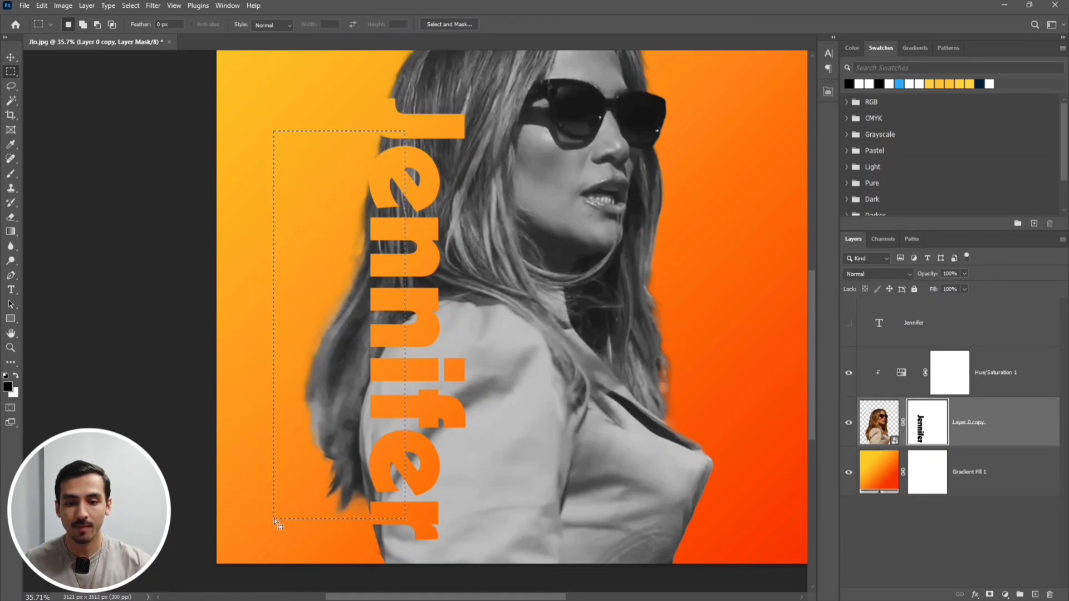
click(11, 173)
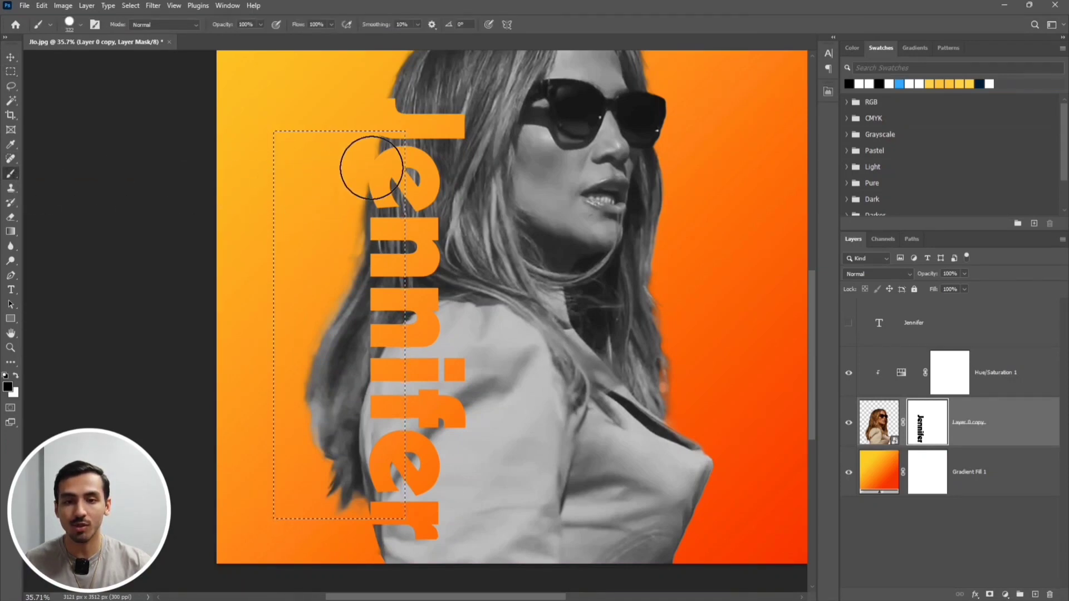
mouse_move(387, 151)
mouse_down()
mouse_move(399, 449)
mouse_move(387, 493)
mouse_move(353, 500)
mouse_move(320, 489)
mouse_move(301, 434)
mouse_move(361, 284)
mouse_move(338, 236)
mouse_move(318, 406)
mouse_move(354, 471)
mouse_move(358, 426)
mouse_move(301, 413)
mouse_move(347, 206)
mouse_move(393, 139)
mouse_move(403, 144)
mouse_move(406, 269)
mouse_up()
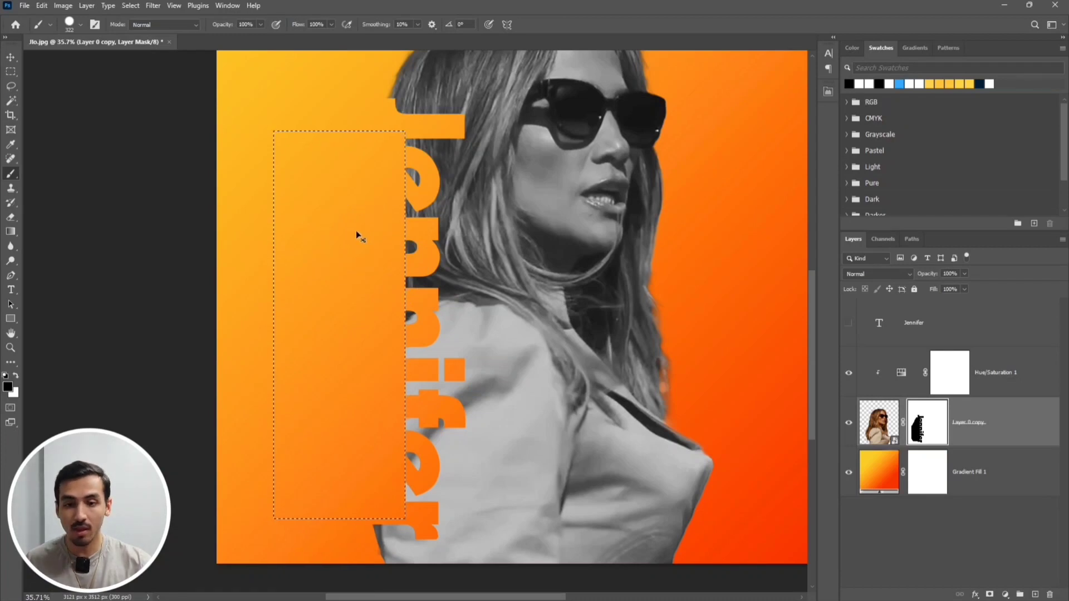
key(ctrl+d)
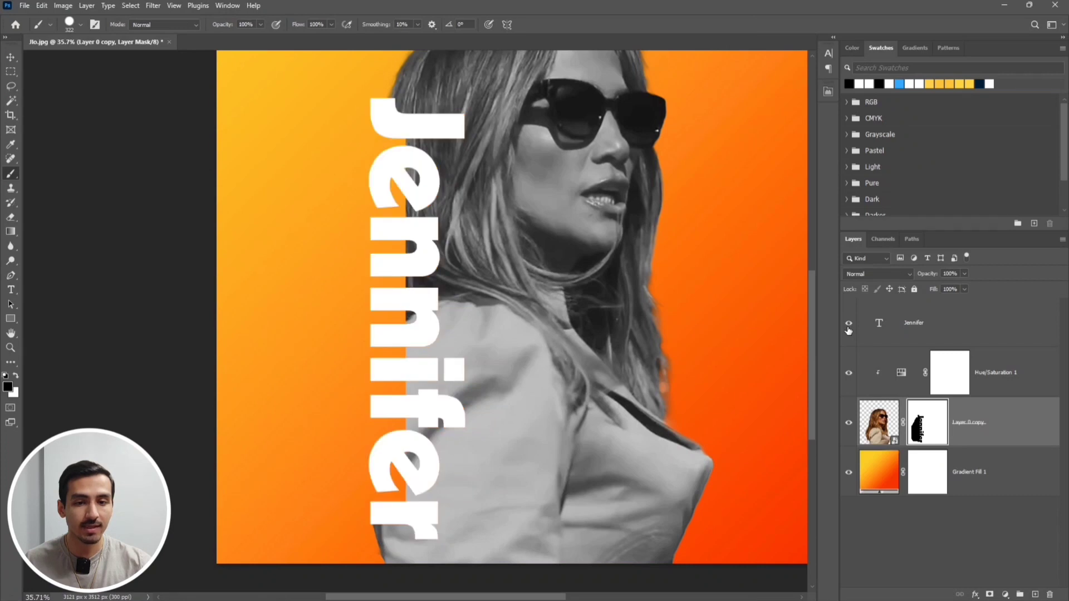
mouse_move(595, 171)
mouse_down()
mouse_move(532, 222)
mouse_move(490, 207)
mouse_up()
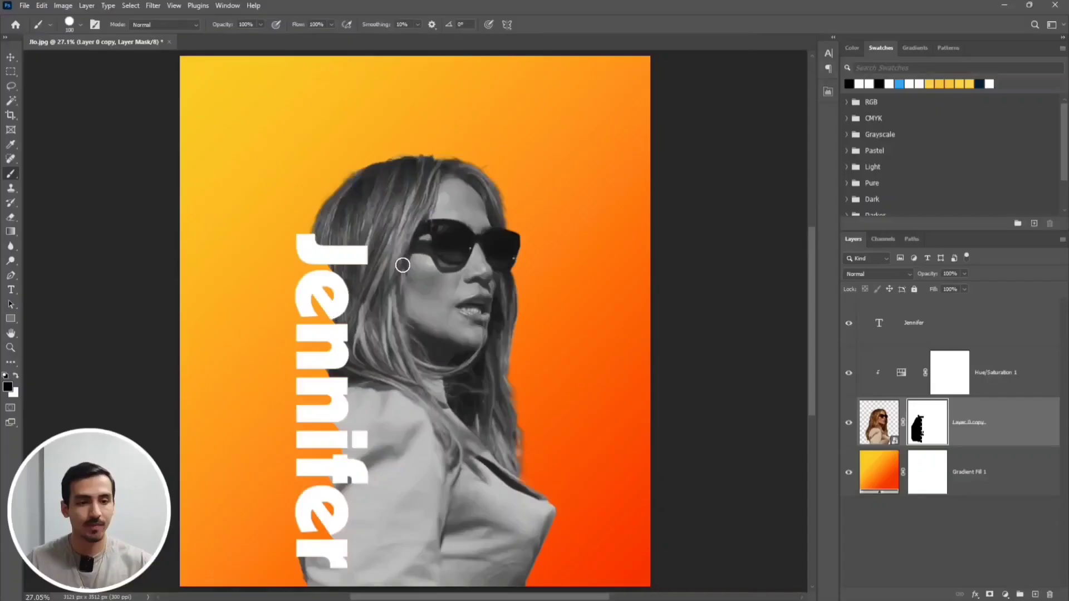
Set the Jennifer text layer's Fill Opacity to 0% in its layer style
click(945, 333)
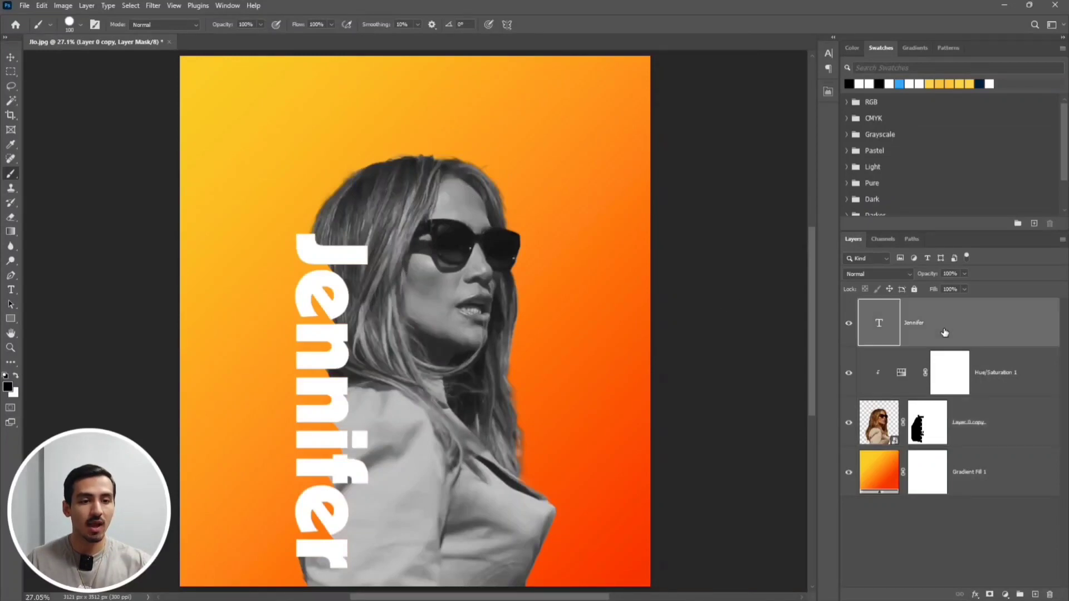
double_click(945, 333)
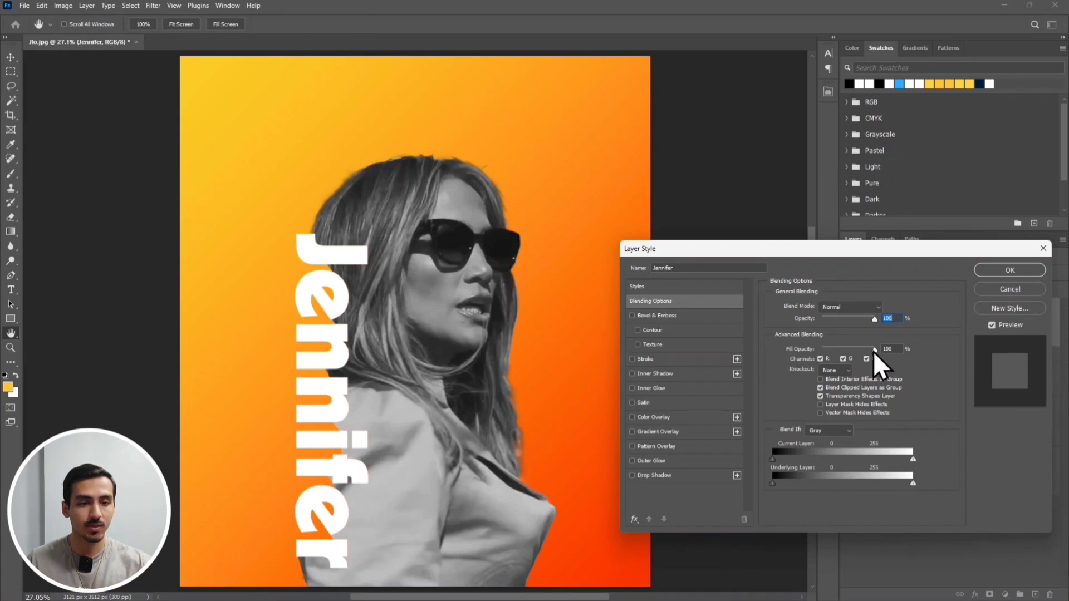
drag(874, 349, 821, 349)
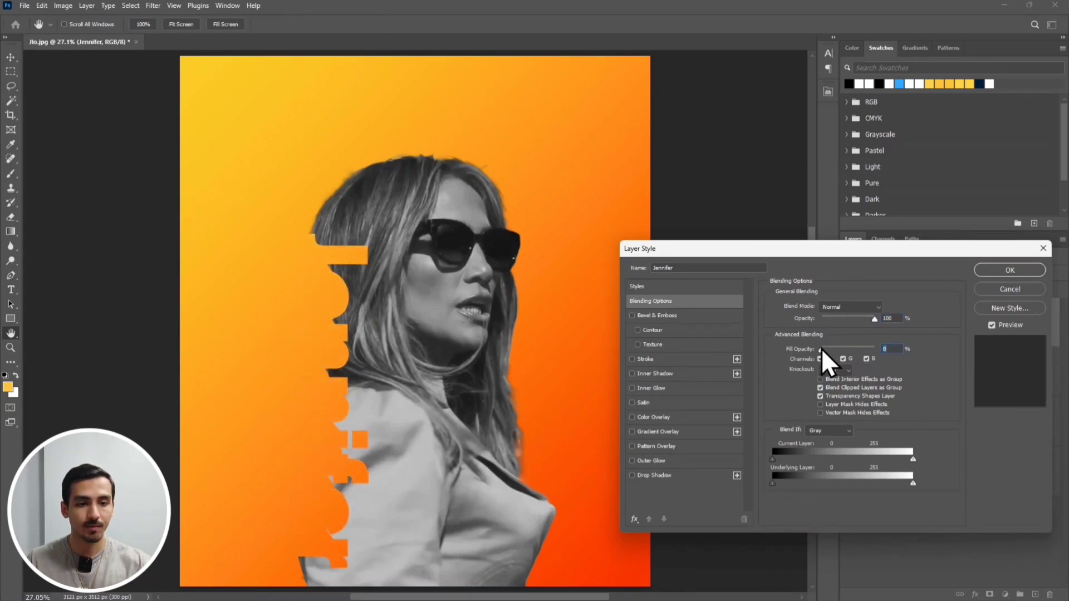
Add a 5 px outside stroke in white (ffffff) to the Jennifer text
click(632, 359)
click(643, 359)
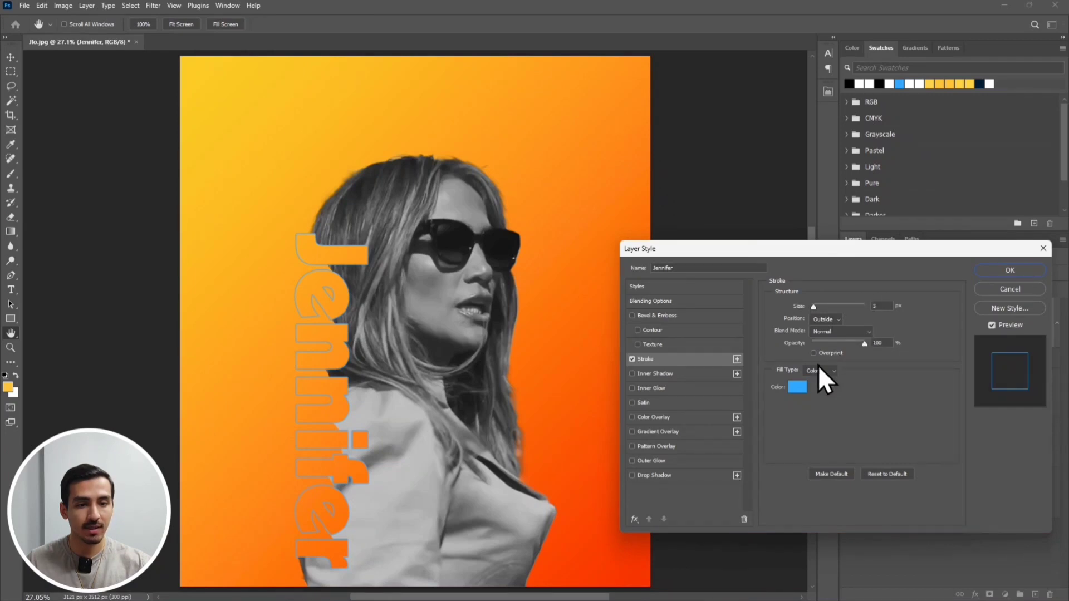
click(796, 387)
drag(687, 401, 588, 359)
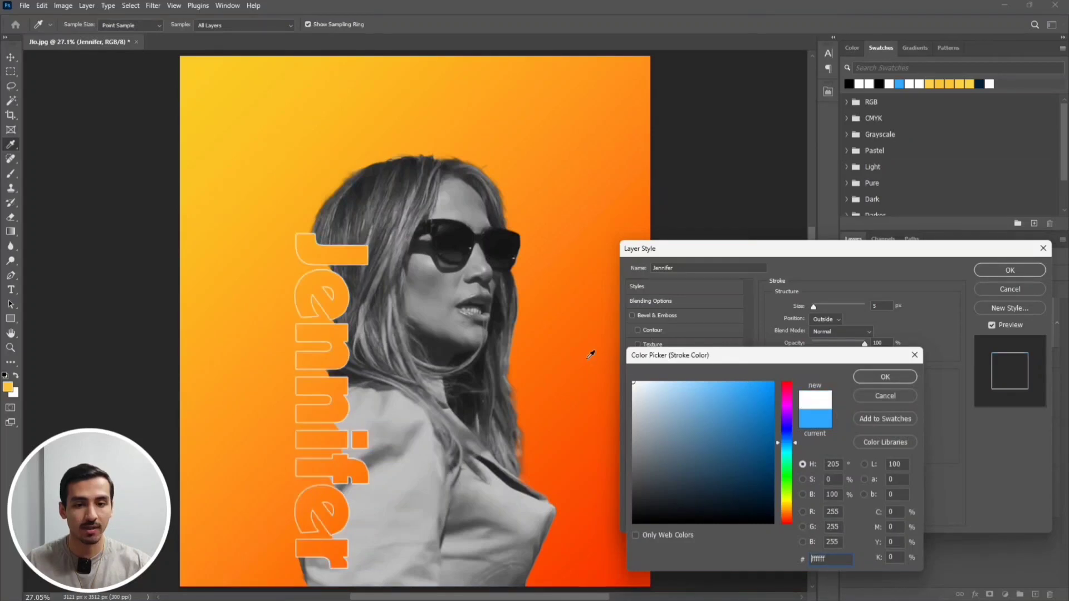
click(862, 377)
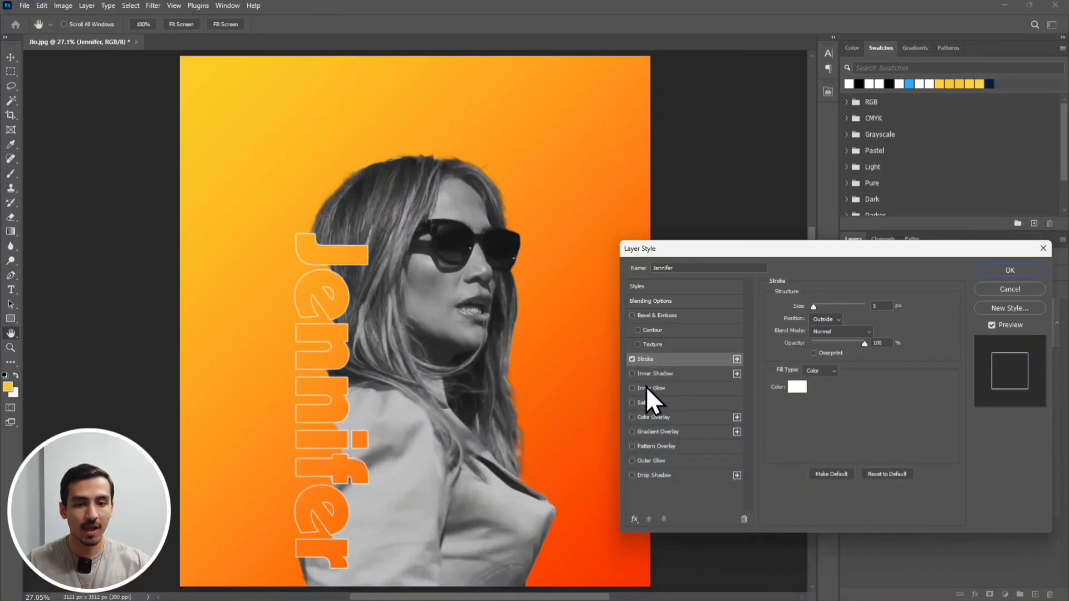
Add a white Inner Glow to the Jennifer text with Linear Dodge (Add), 20% opacity and 240 px size, and apply the layer style
click(631, 389)
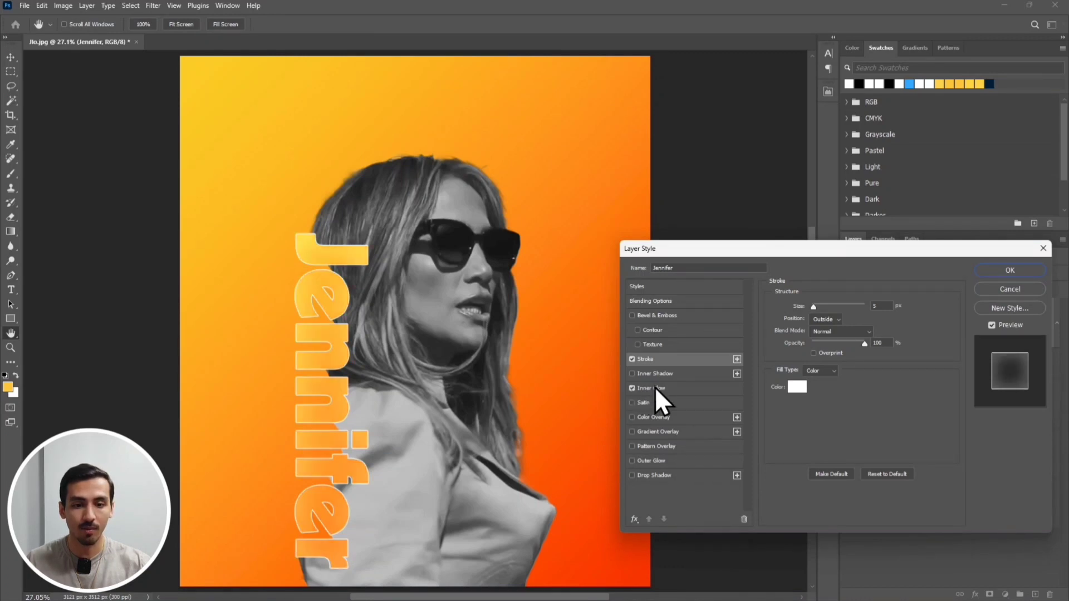
click(655, 386)
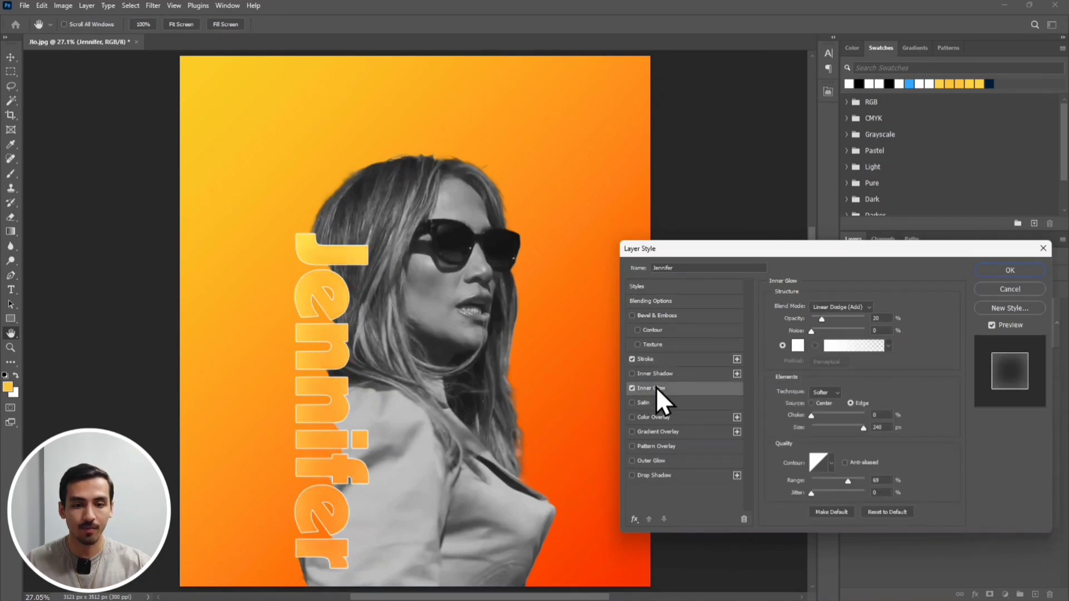
click(797, 349)
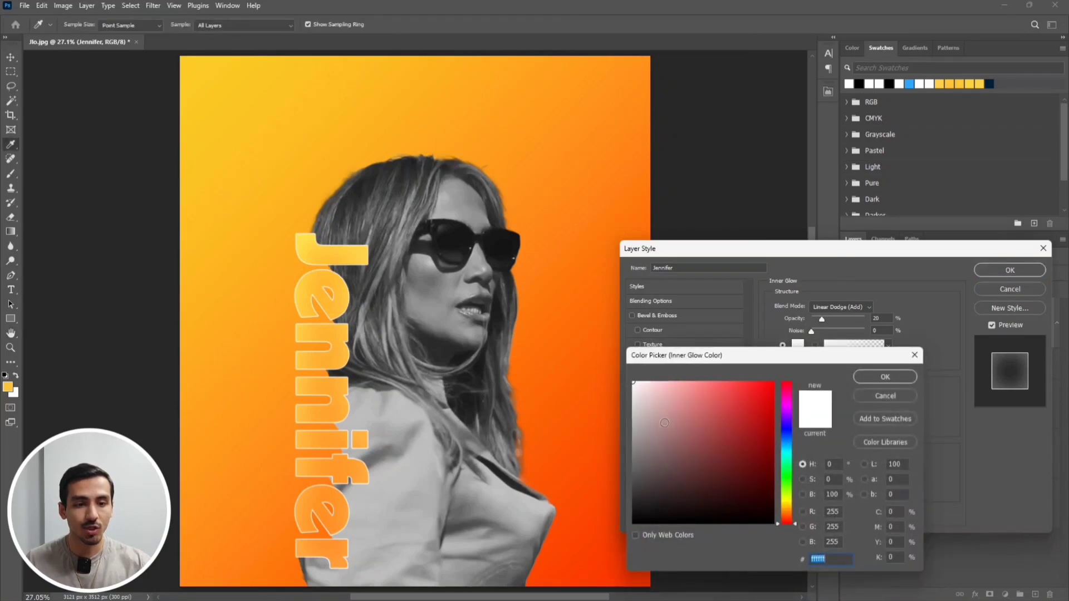
click(884, 377)
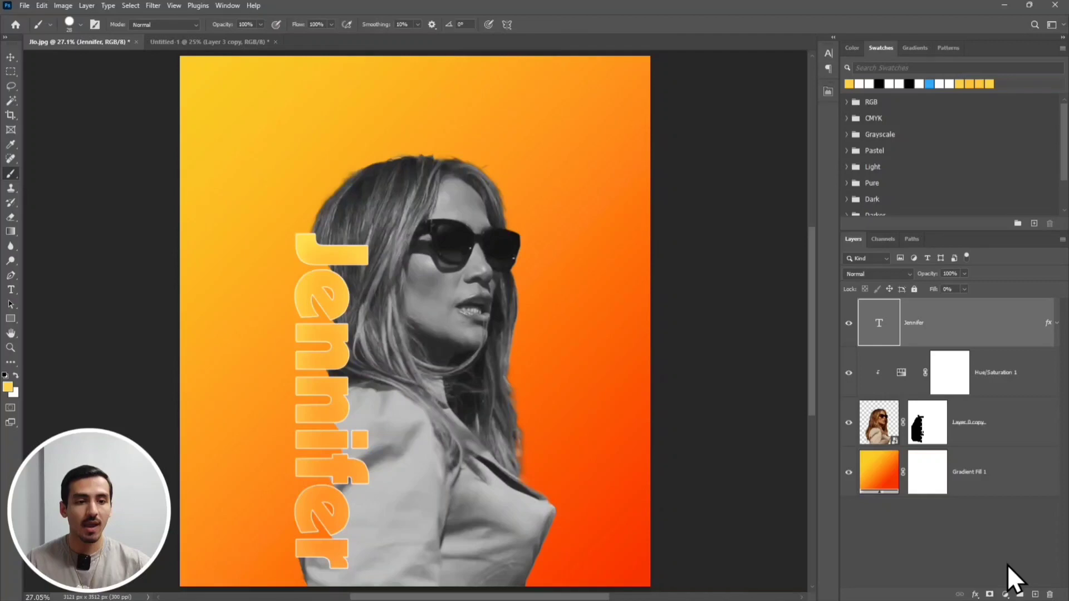
Create a new layer above the text and paint over the sunglasses frame in yellow with a hard 28 px brush
click(1035, 594)
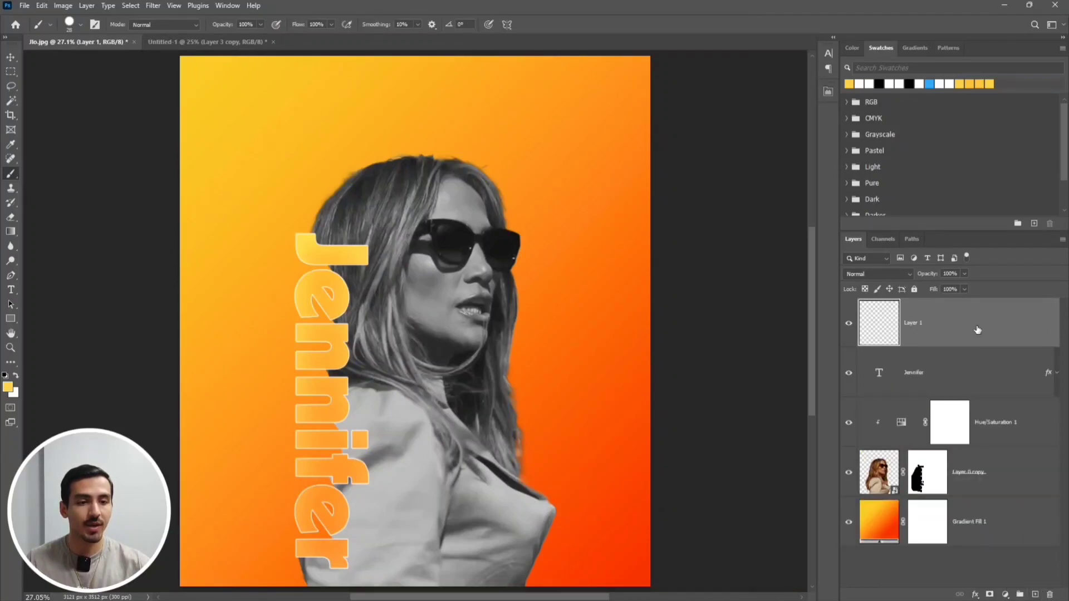
scroll(440, 236, up, 5)
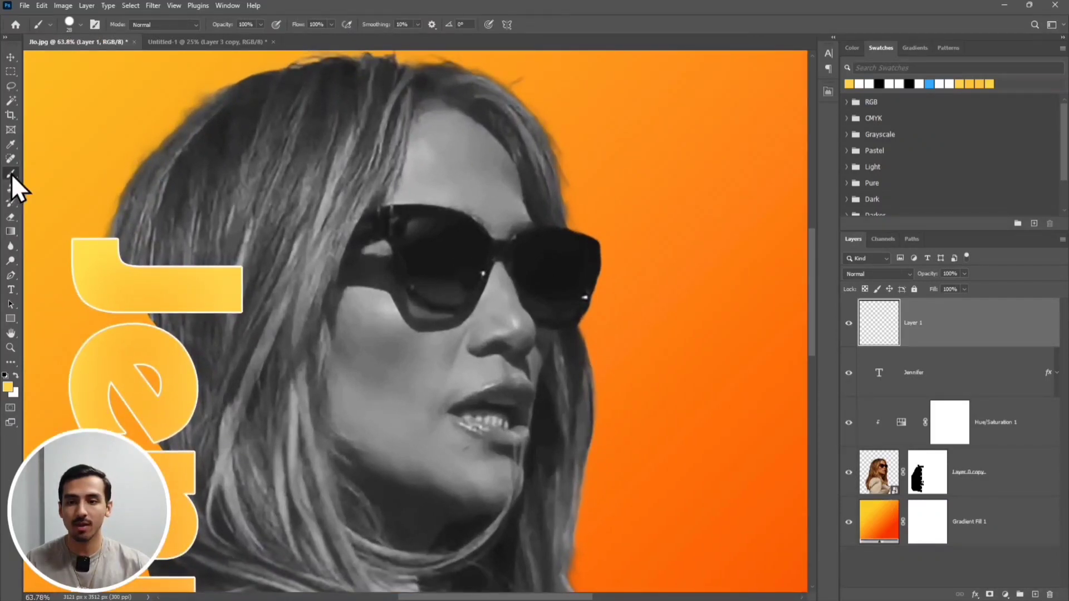
click(81, 25)
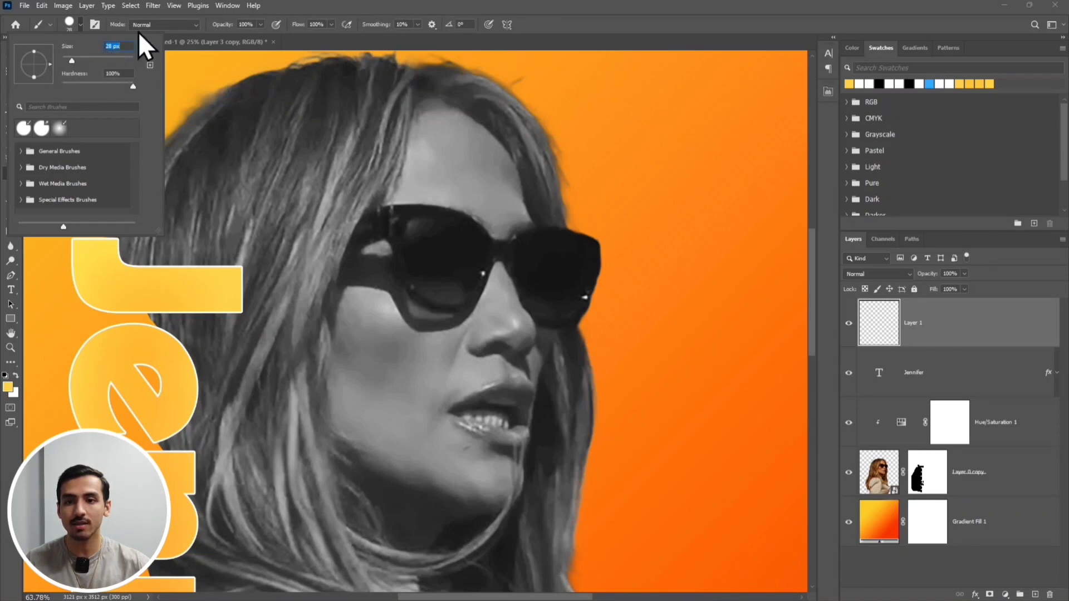
click(318, 3)
scroll(389, 245, up, 3)
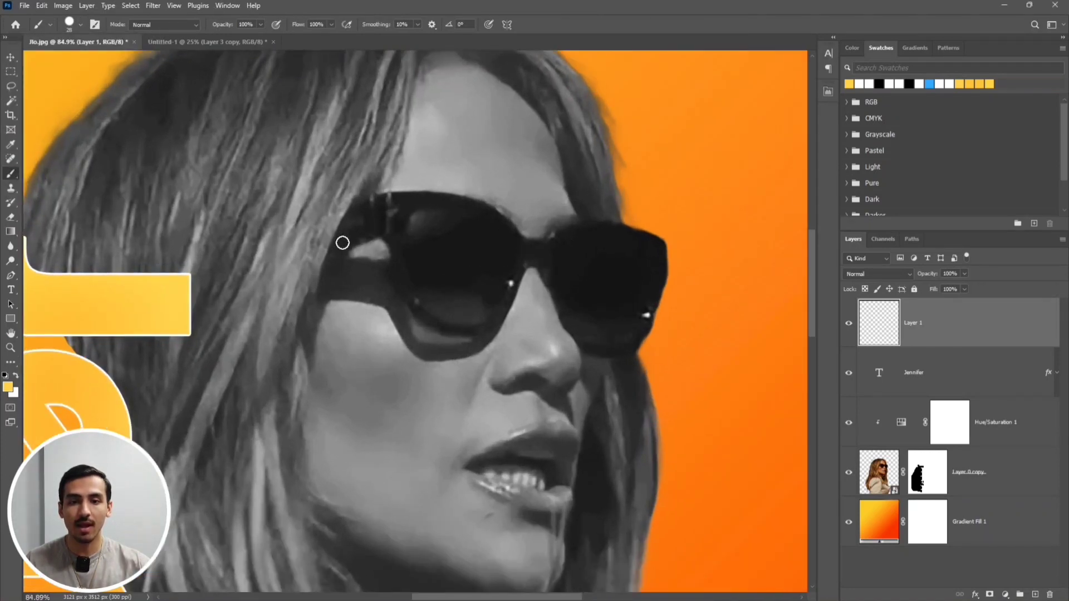
mouse_move(341, 243)
mouse_down()
mouse_move(388, 228)
mouse_move(406, 288)
mouse_move(450, 328)
mouse_move(476, 329)
mouse_move(499, 308)
mouse_up()
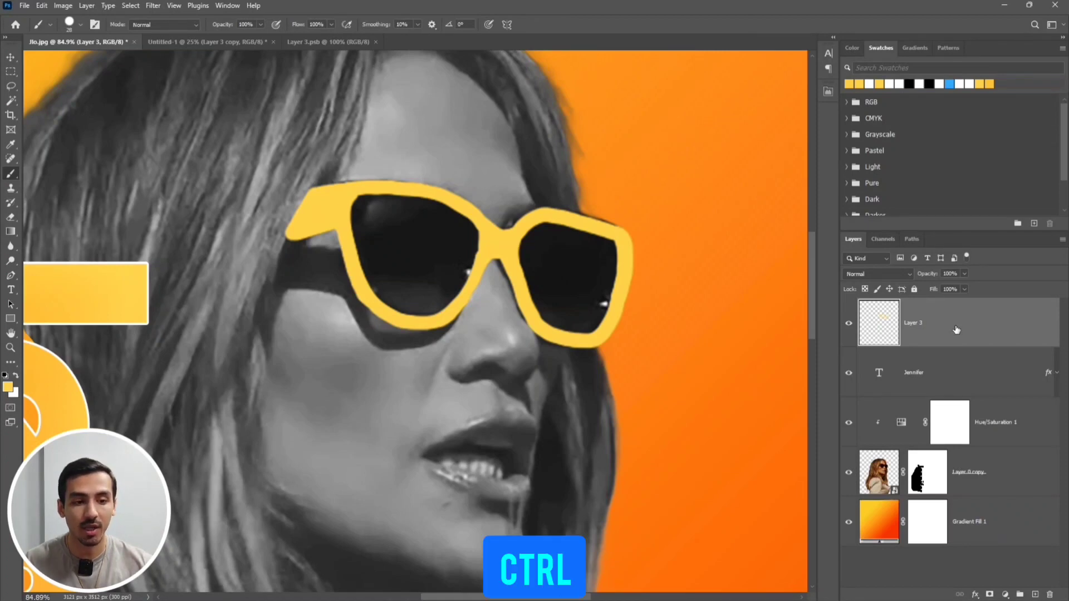
Mask the painted glasses layer to its own shape, then refine the mask in Select and Mask with Smooth set to 60
ctrl+click(896, 326)
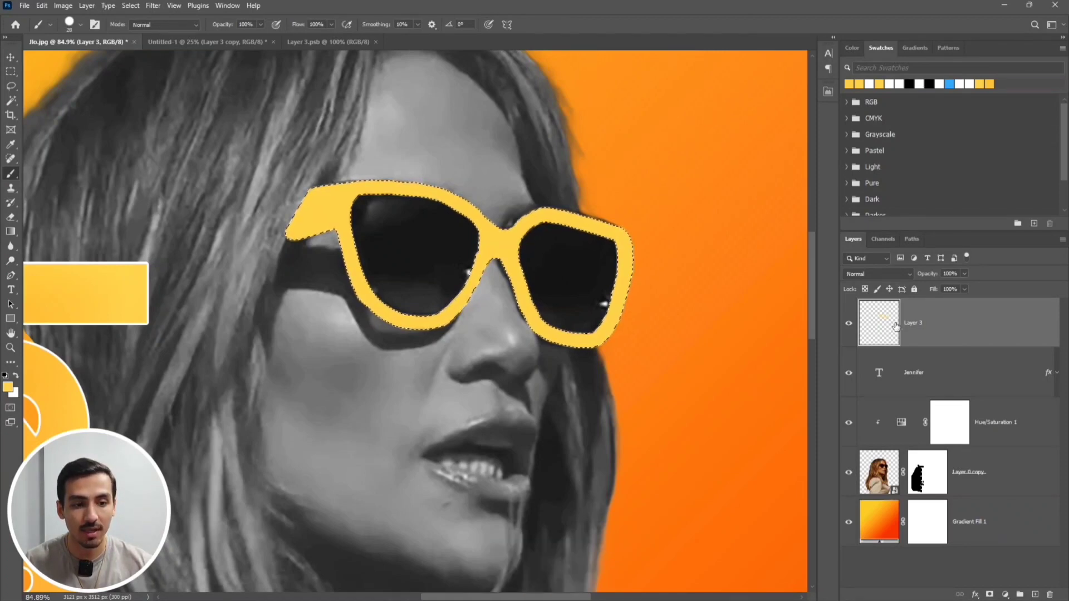
click(990, 593)
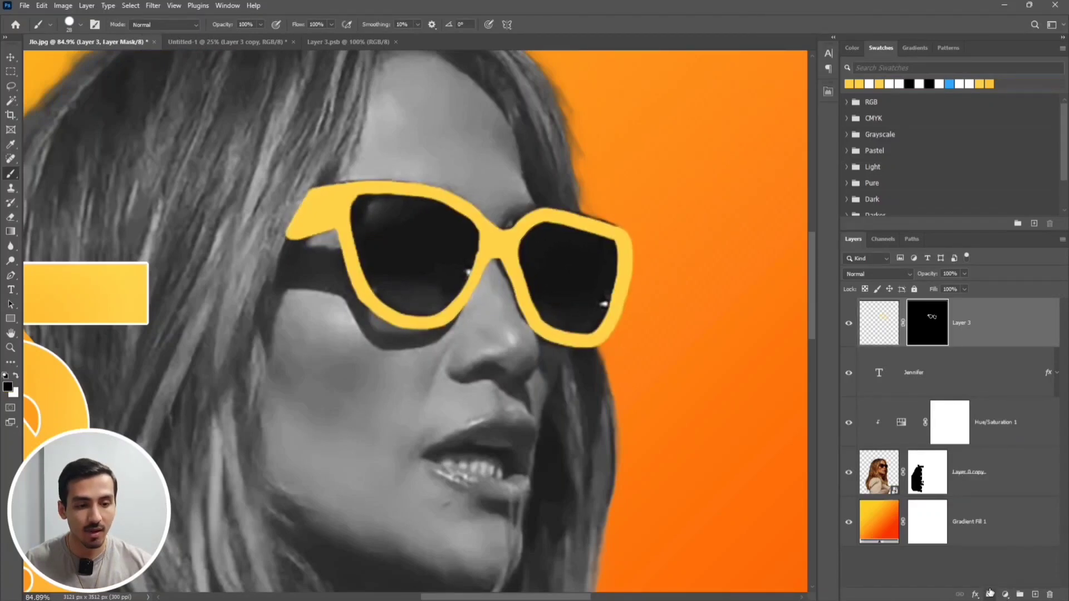
right_click(927, 327)
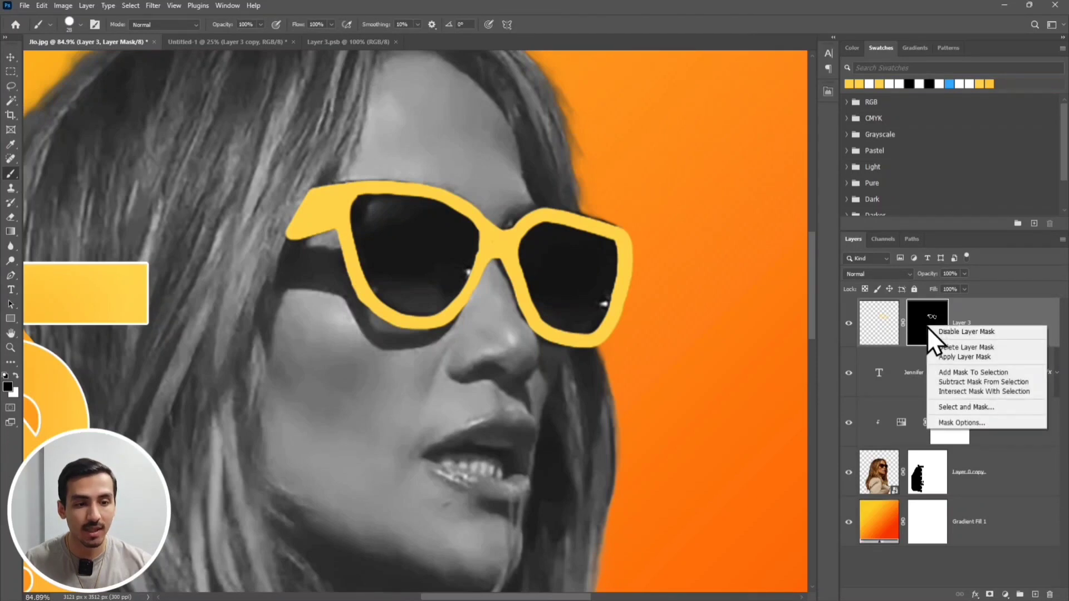
click(1009, 407)
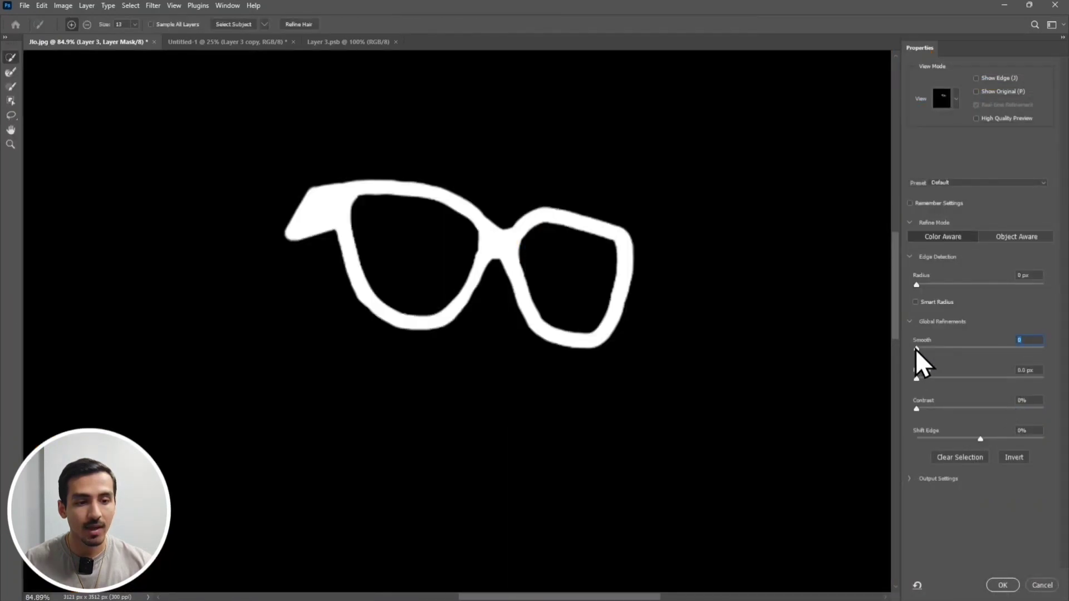
drag(915, 349, 985, 359)
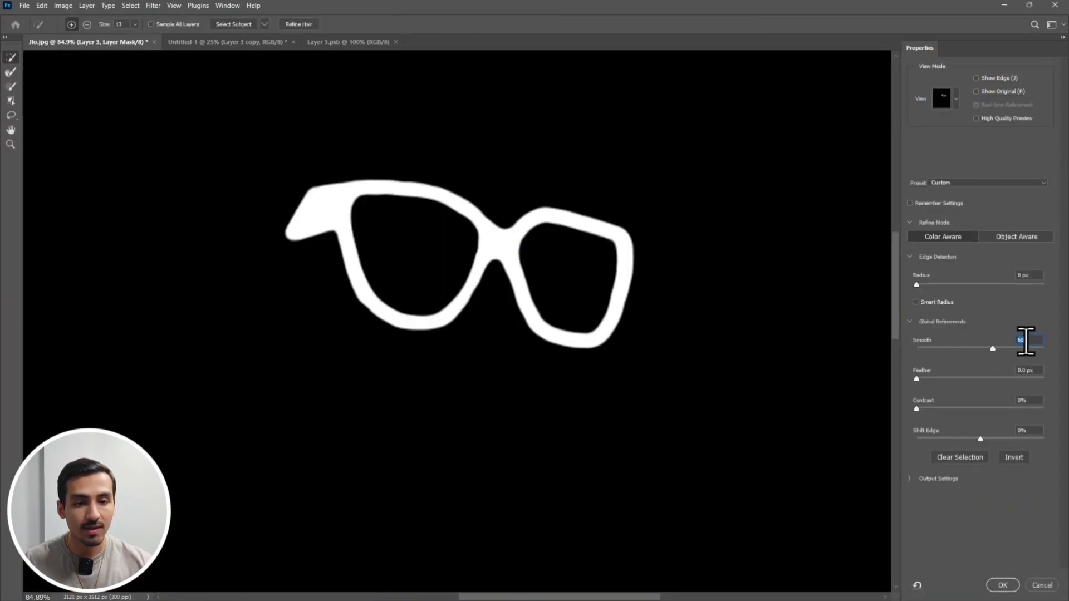
click(1002, 585)
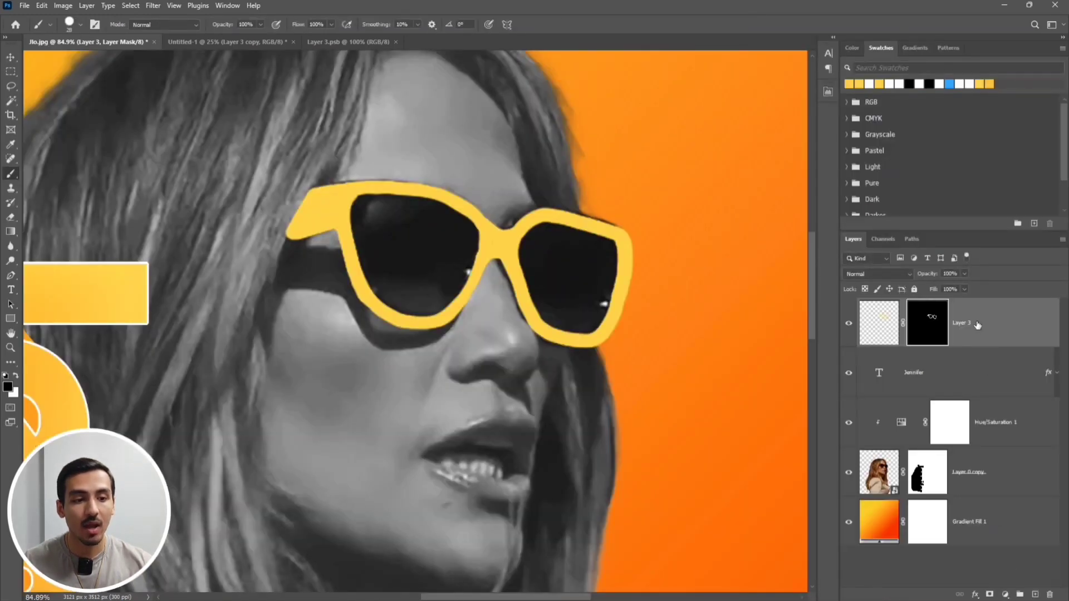
Convert the painted glasses layer to a smart object and add a white Inner Glow with Linear Dodge (Add), 20% opacity and 240 px size
right_click(977, 325)
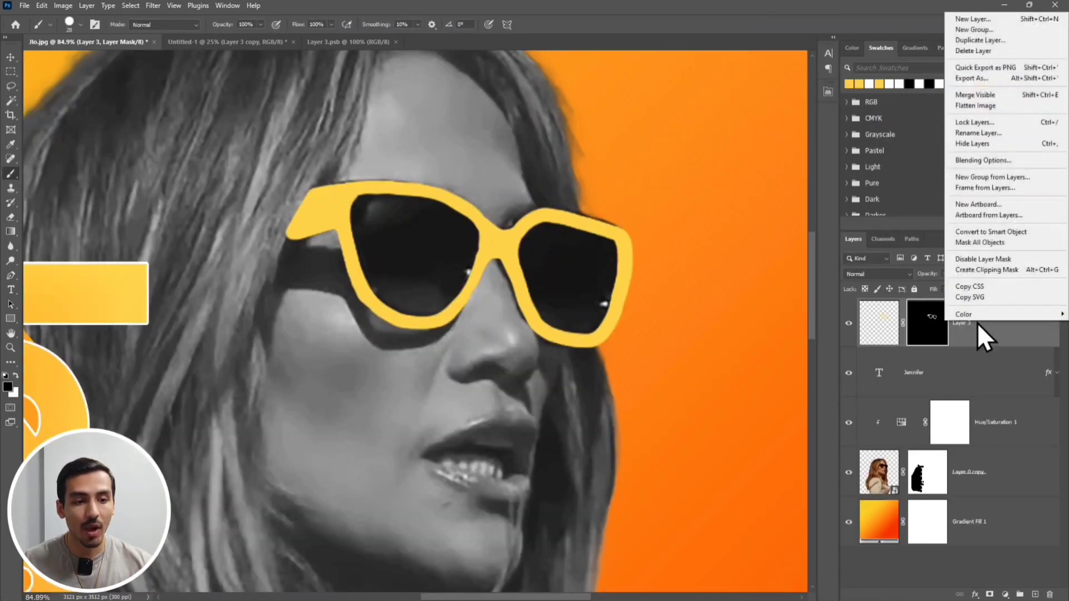
click(1027, 234)
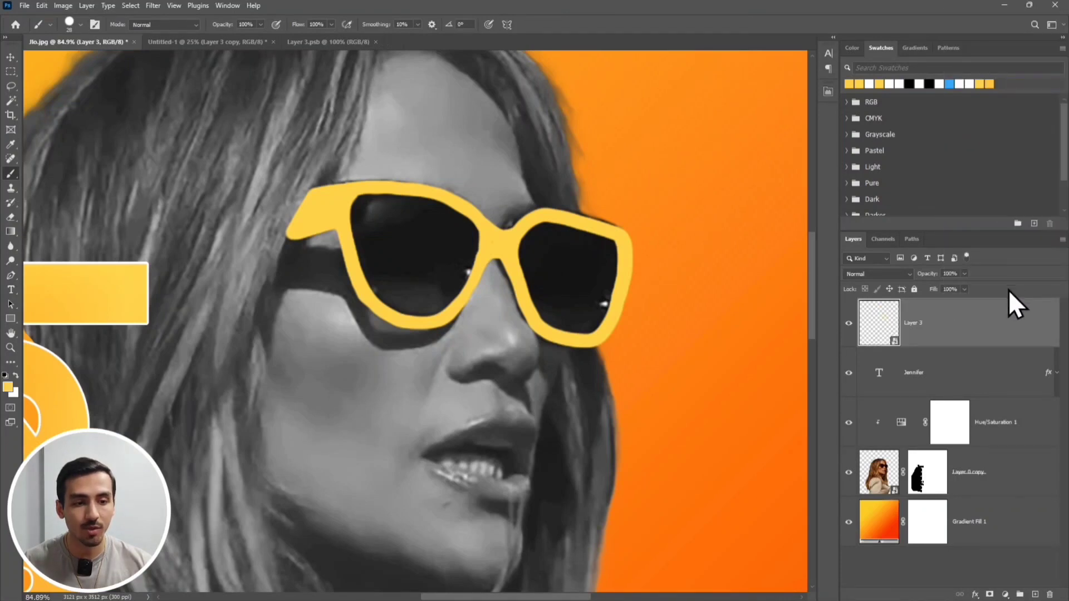
double_click(990, 320)
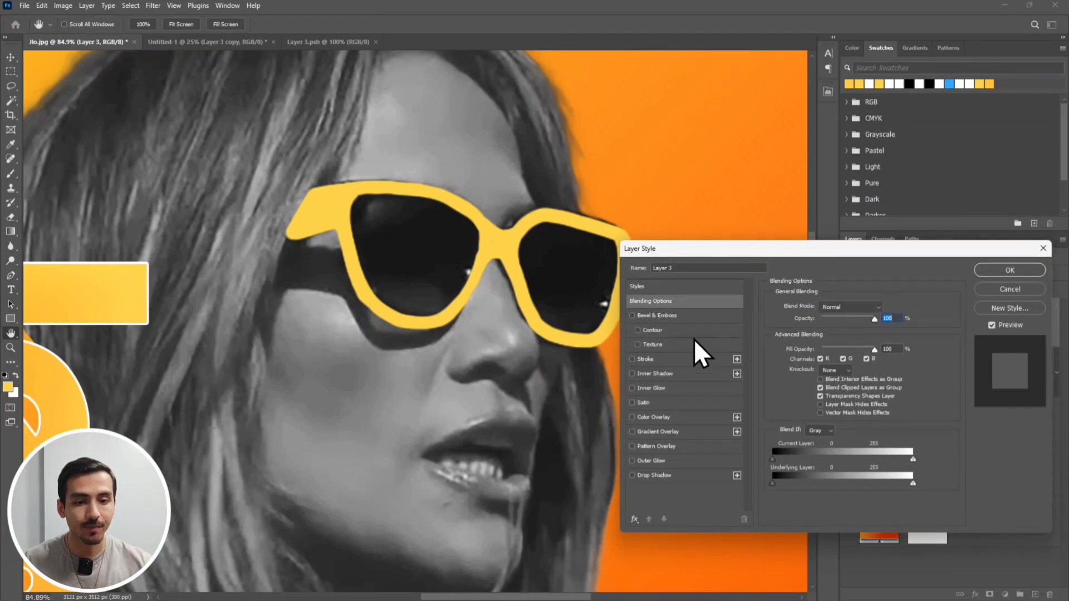
click(632, 389)
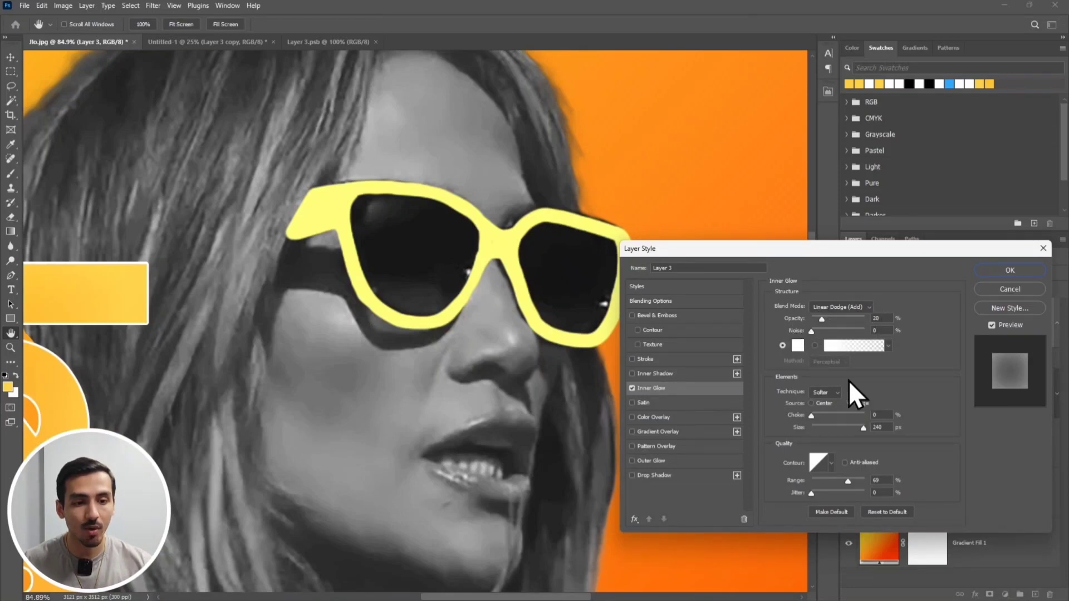
click(797, 346)
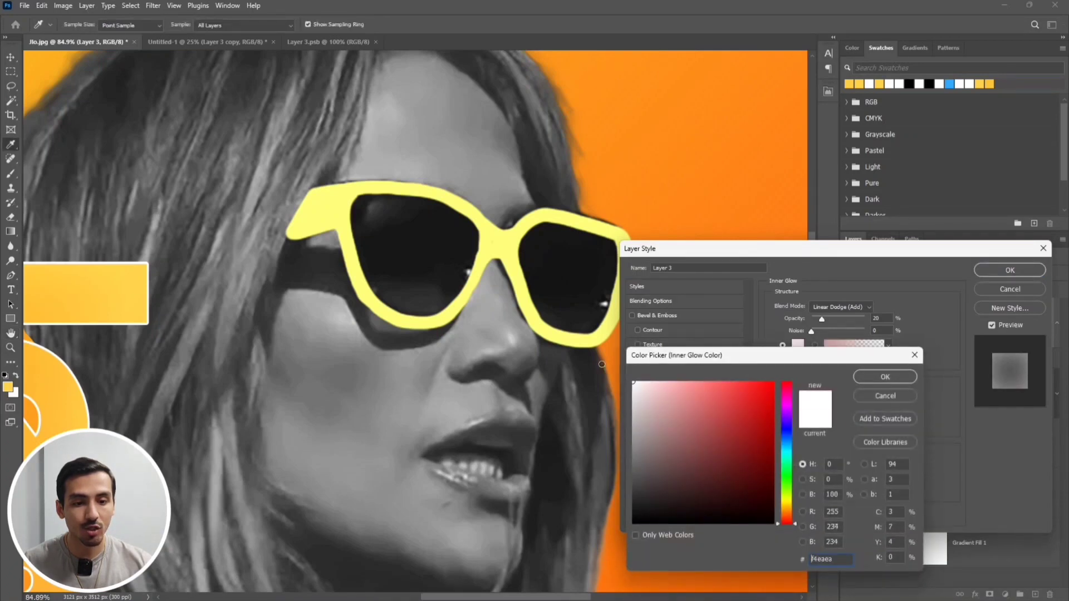
click(881, 376)
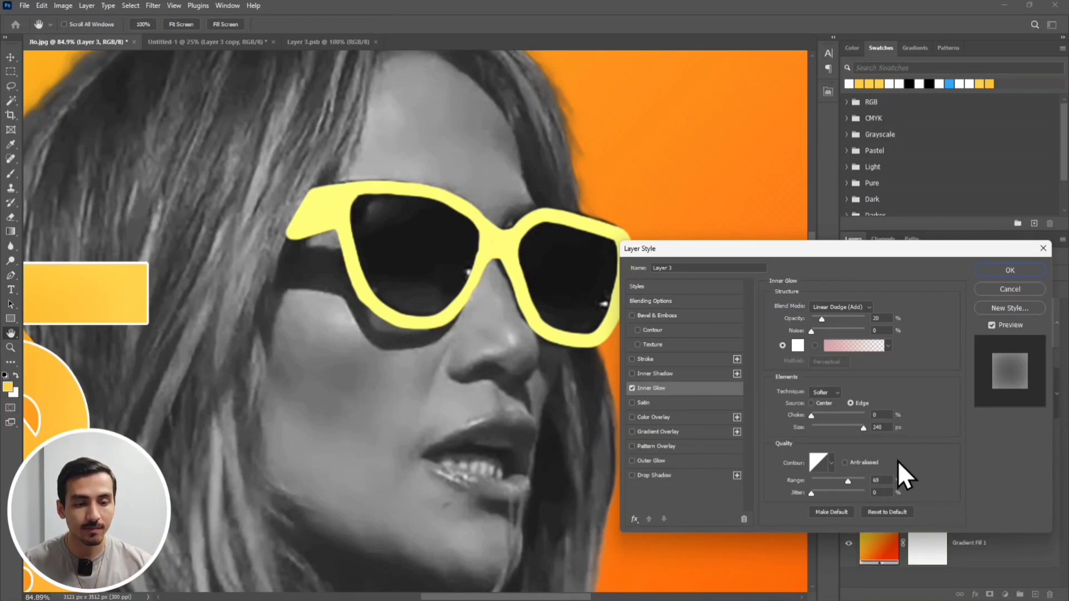
click(1005, 270)
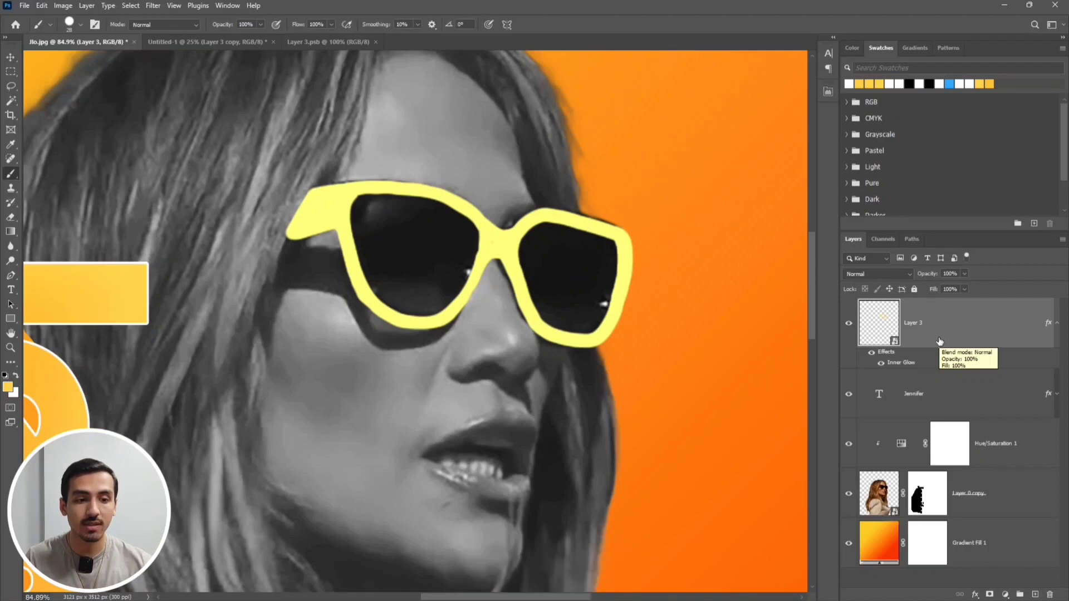
Duplicate the glasses layer and apply a Gaussian Blur with a 60-pixel radius to the lower original
key(ctrl+j)
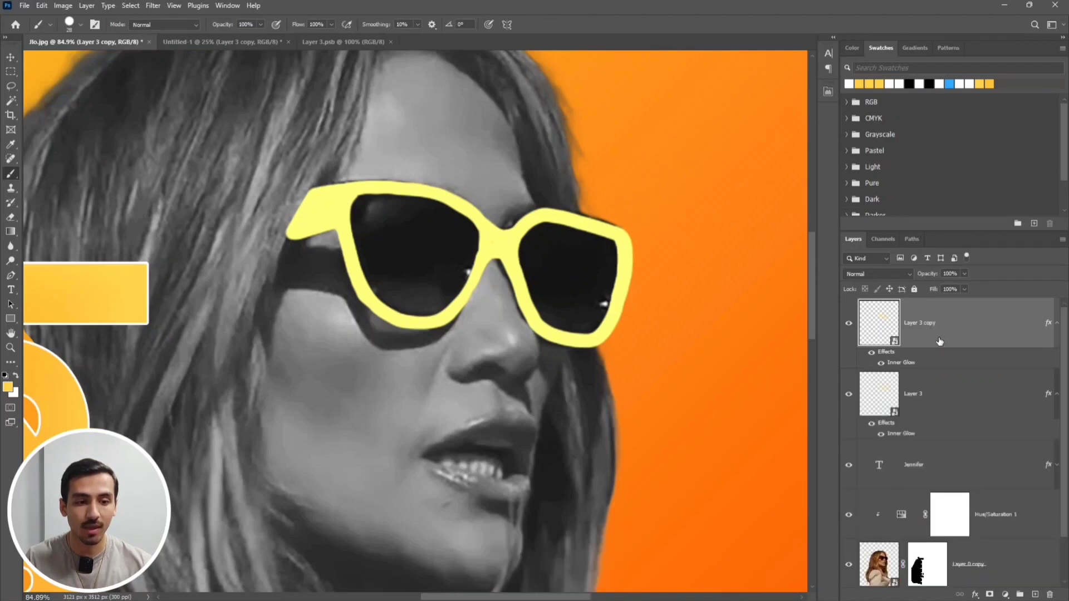
click(949, 394)
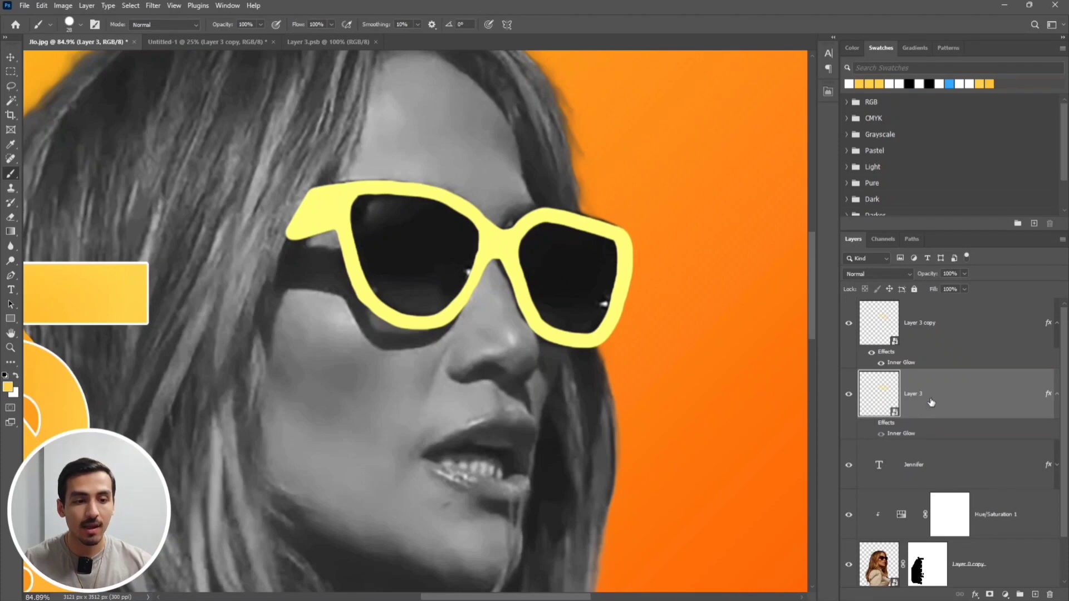
click(154, 5)
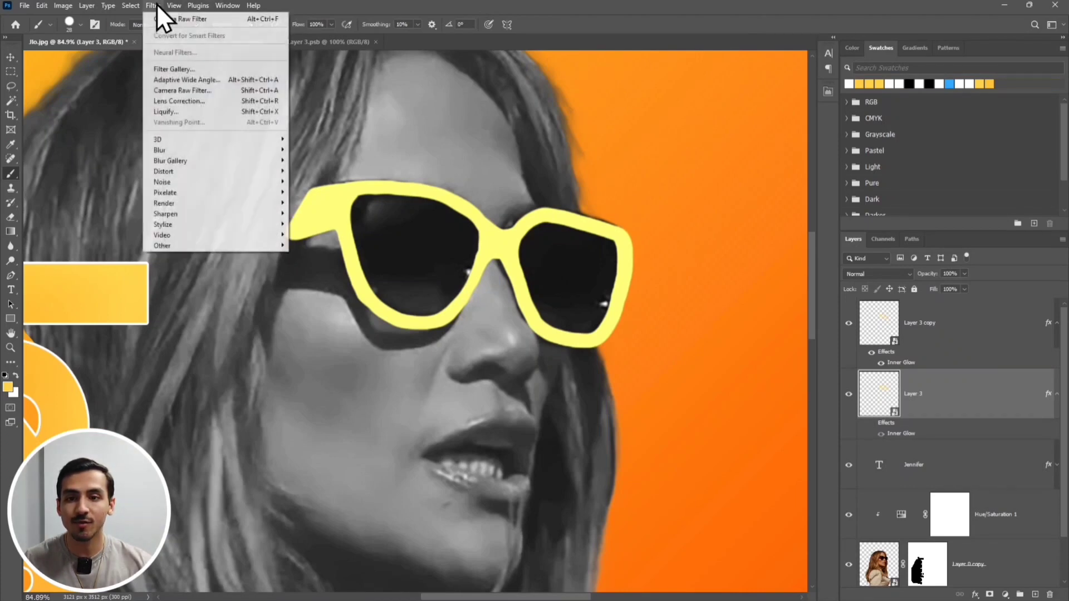
mouse_move(191, 149)
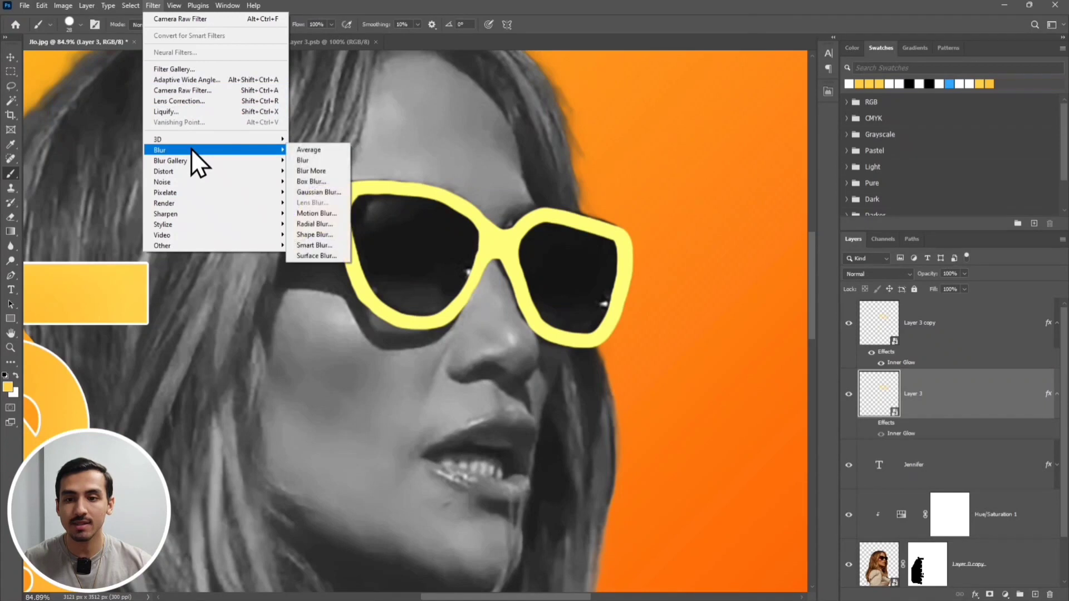
click(334, 190)
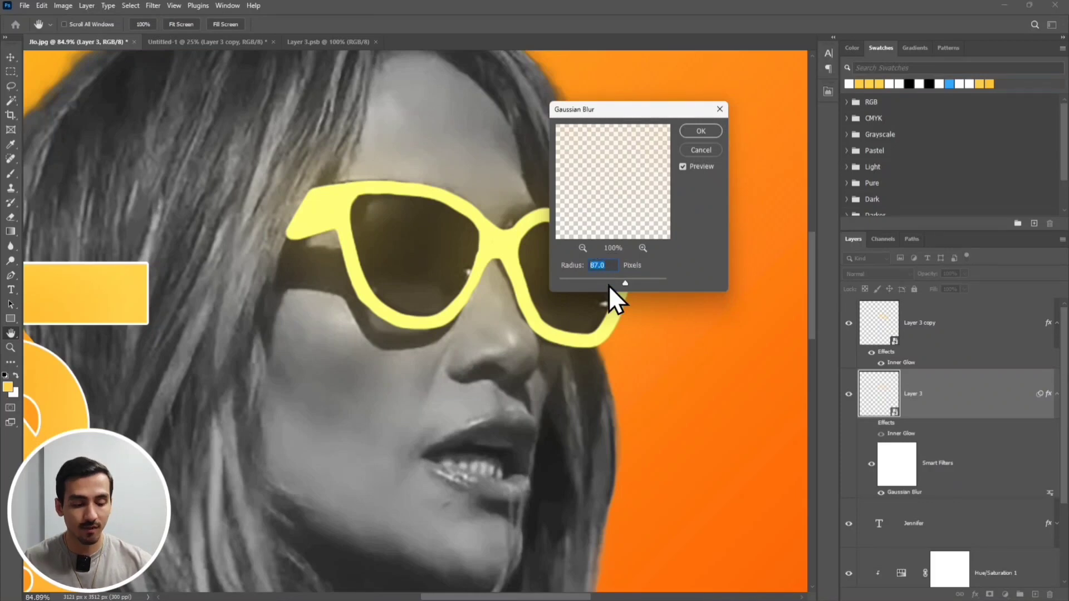
text(50)
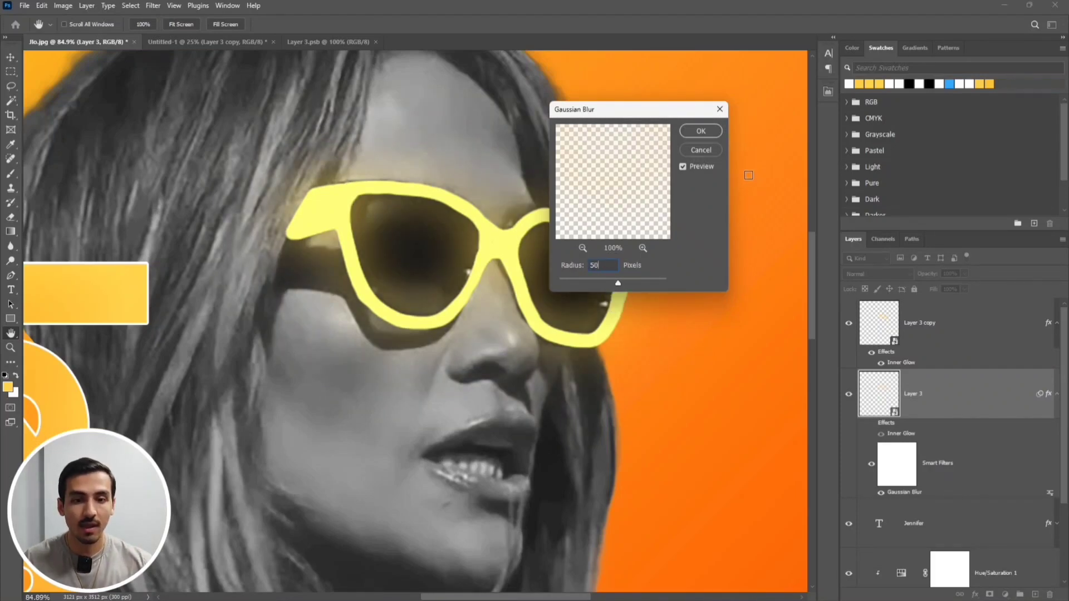
drag(598, 262, 574, 268)
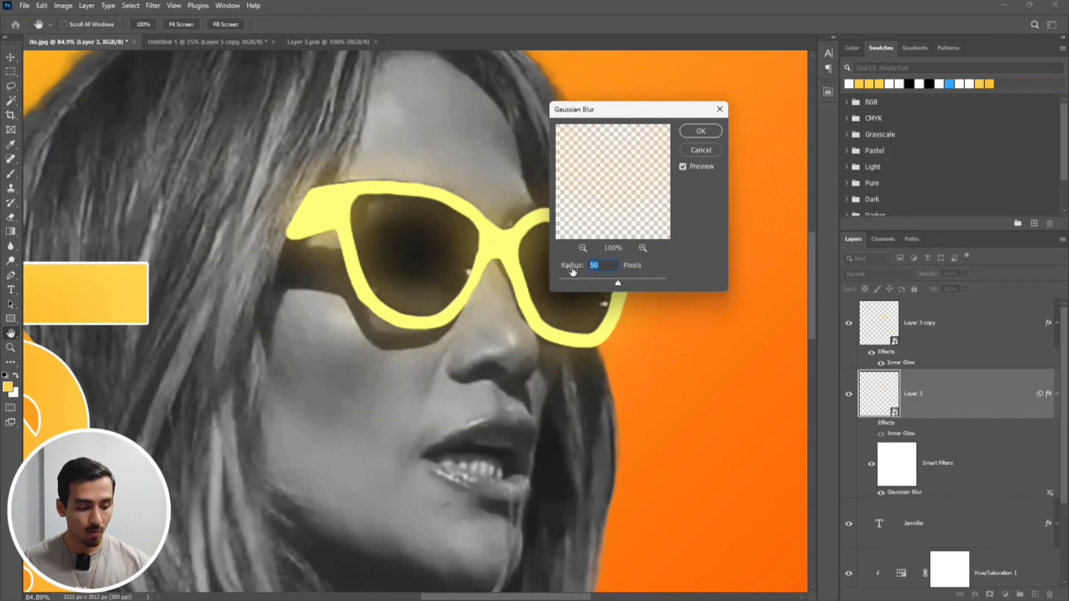
text(60)
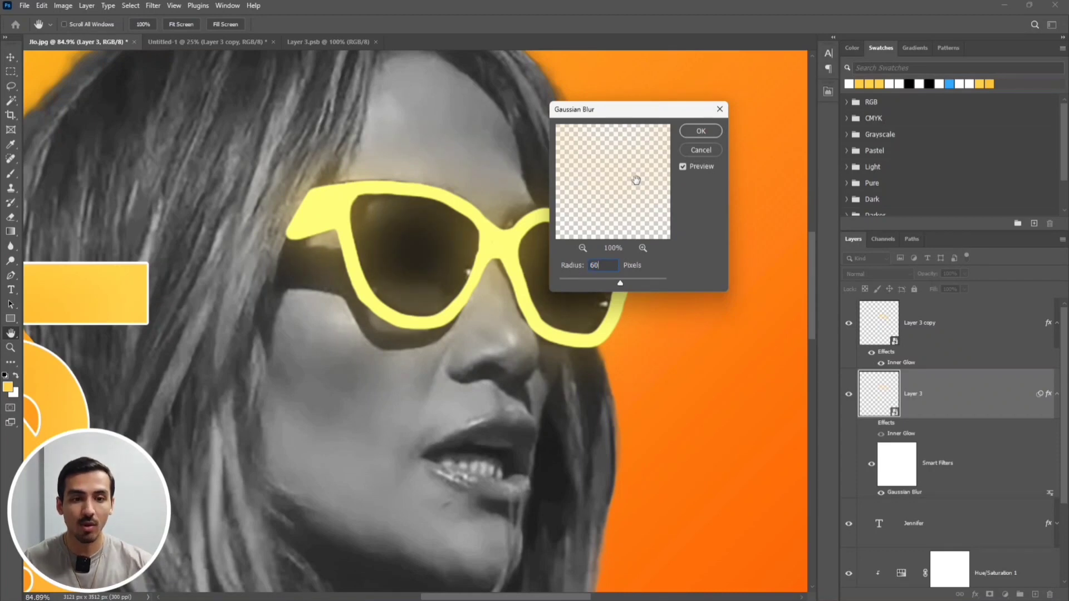
click(702, 133)
key(b)
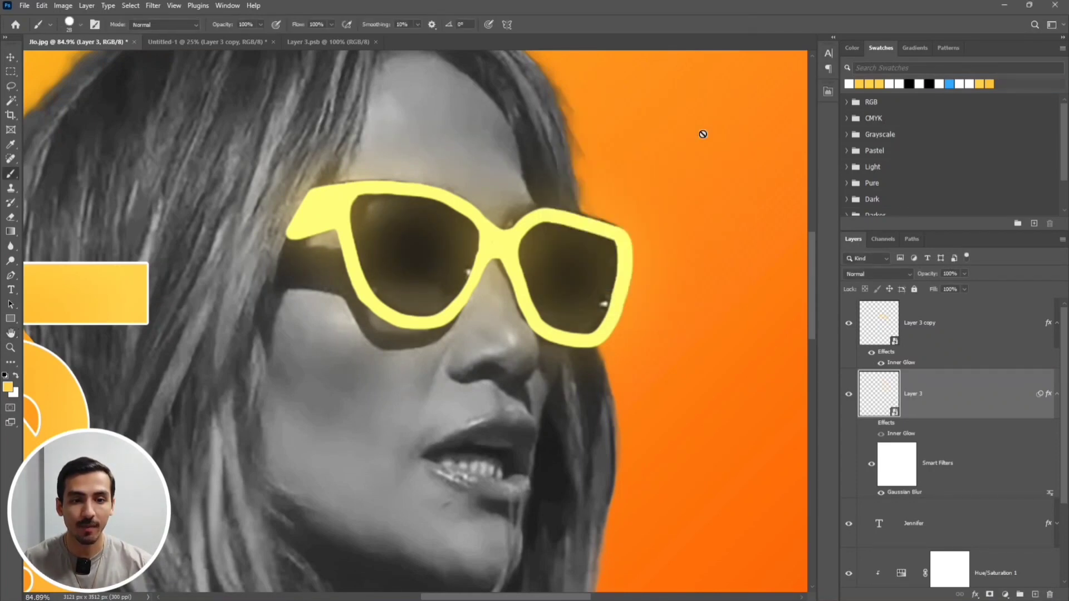